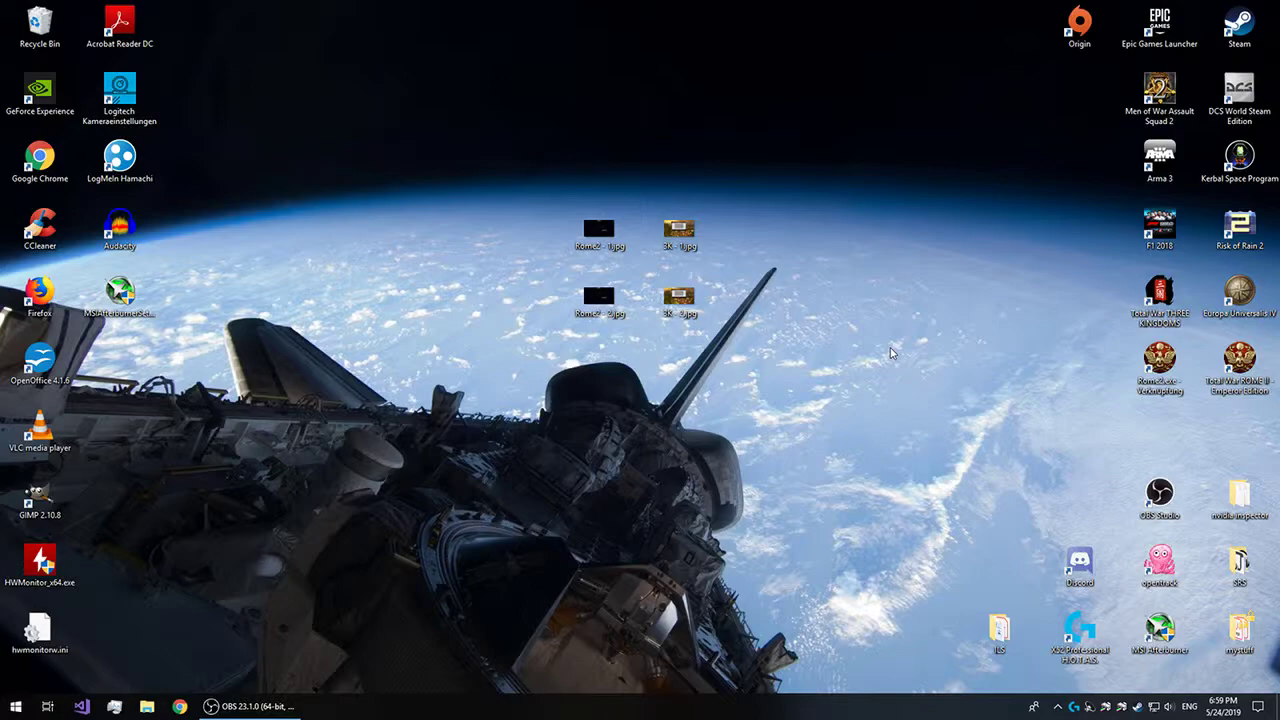
Locate the Rome2 - 1.jpg benchmark screenshot on the desktop
mouse_move(595, 246)
View Rome2 - 1.jpg (96.8 average FPS) in Photos, then advance to Rome2 - 2.jpg (97.7 FPS)
double_click(600, 234)
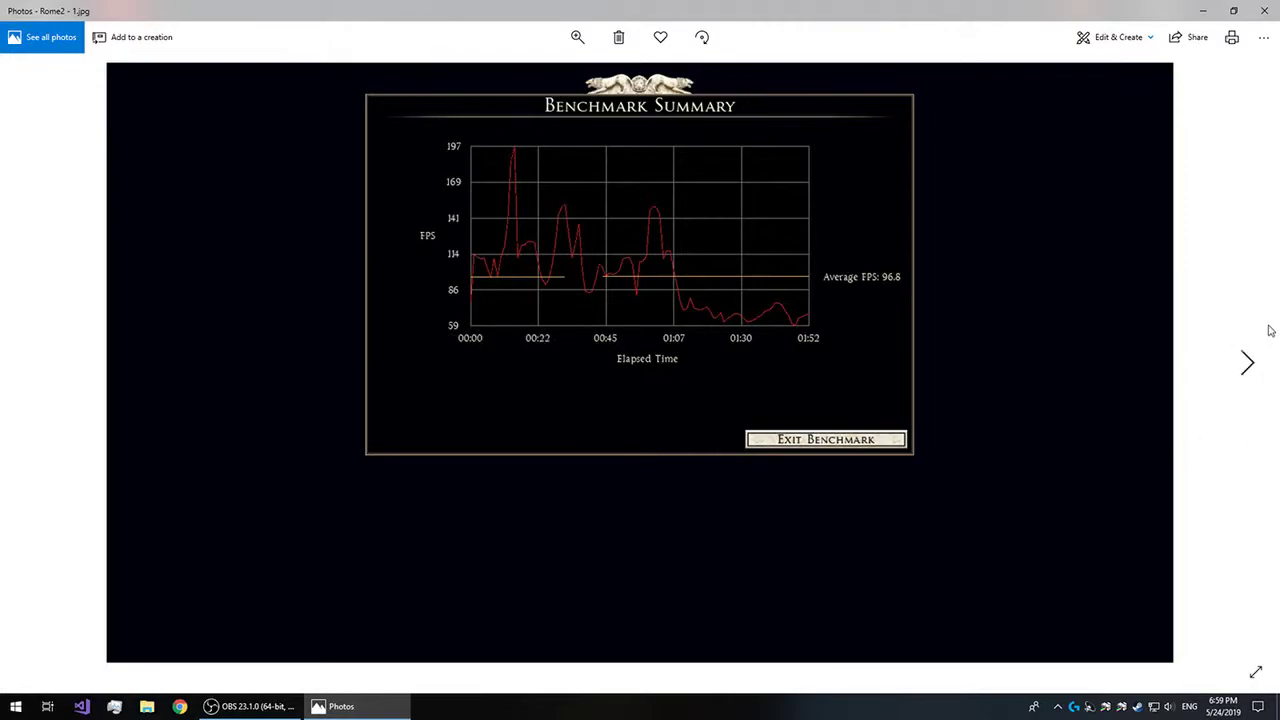
click(1248, 364)
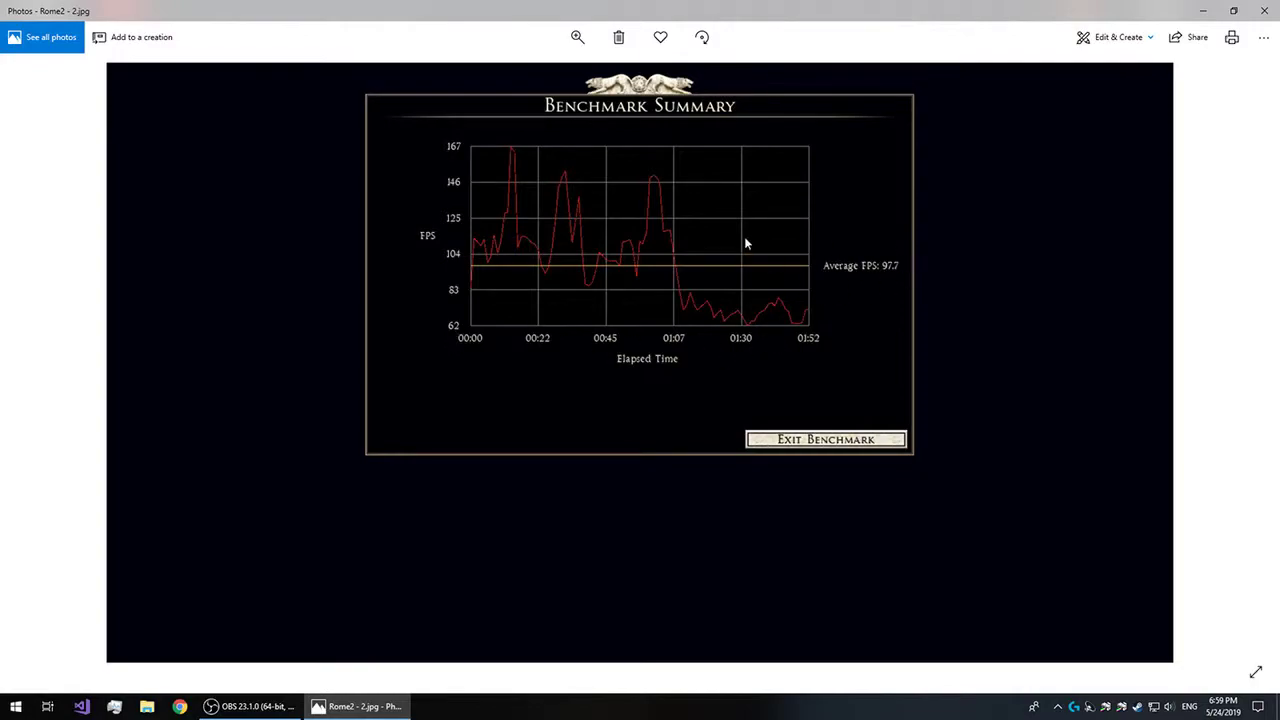
View the 3K - 1.jpg and 3K - 2.jpg (68.4 average FPS) screenshots in turn, closing Photos after each
click(1262, 10)
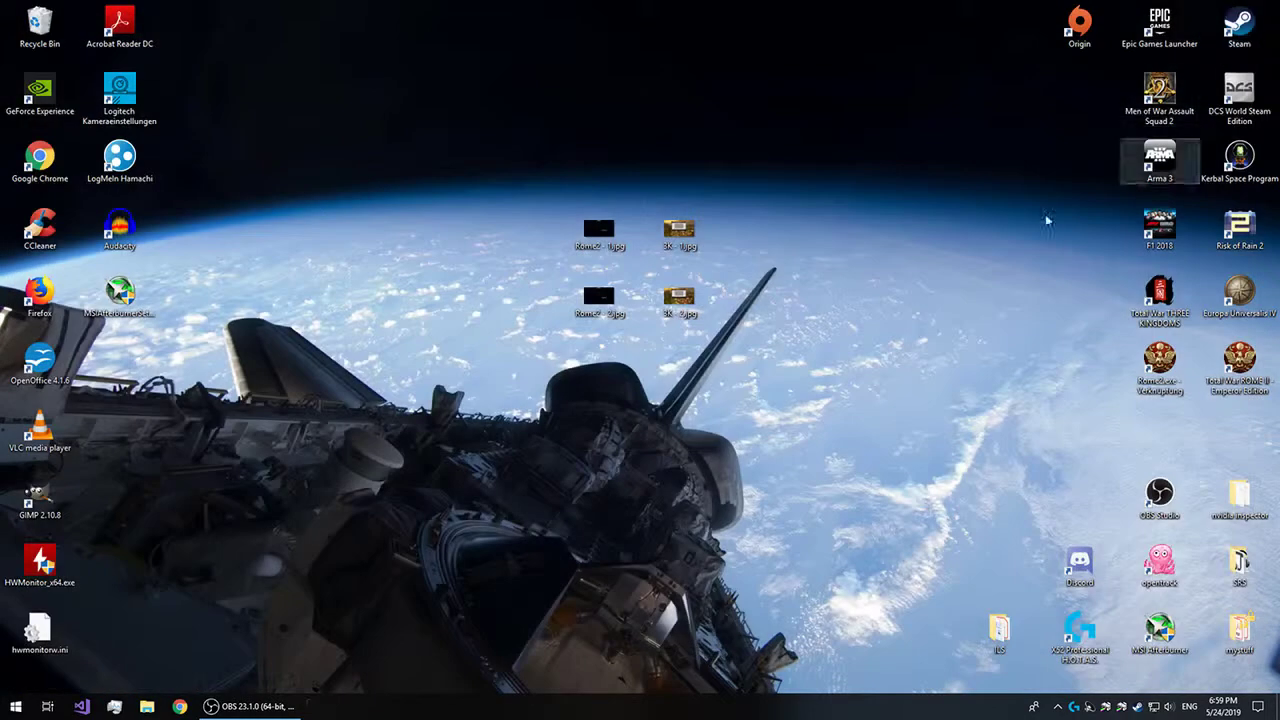
double_click(675, 244)
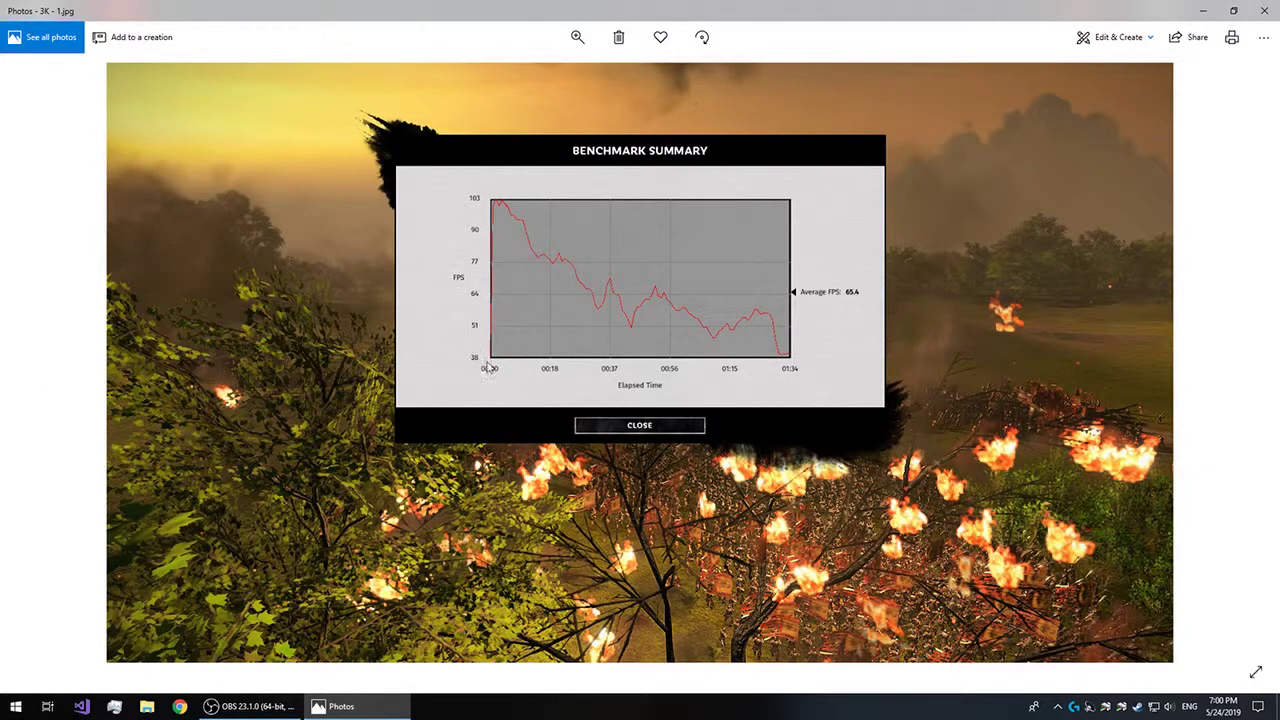
click(1264, 11)
double_click(667, 300)
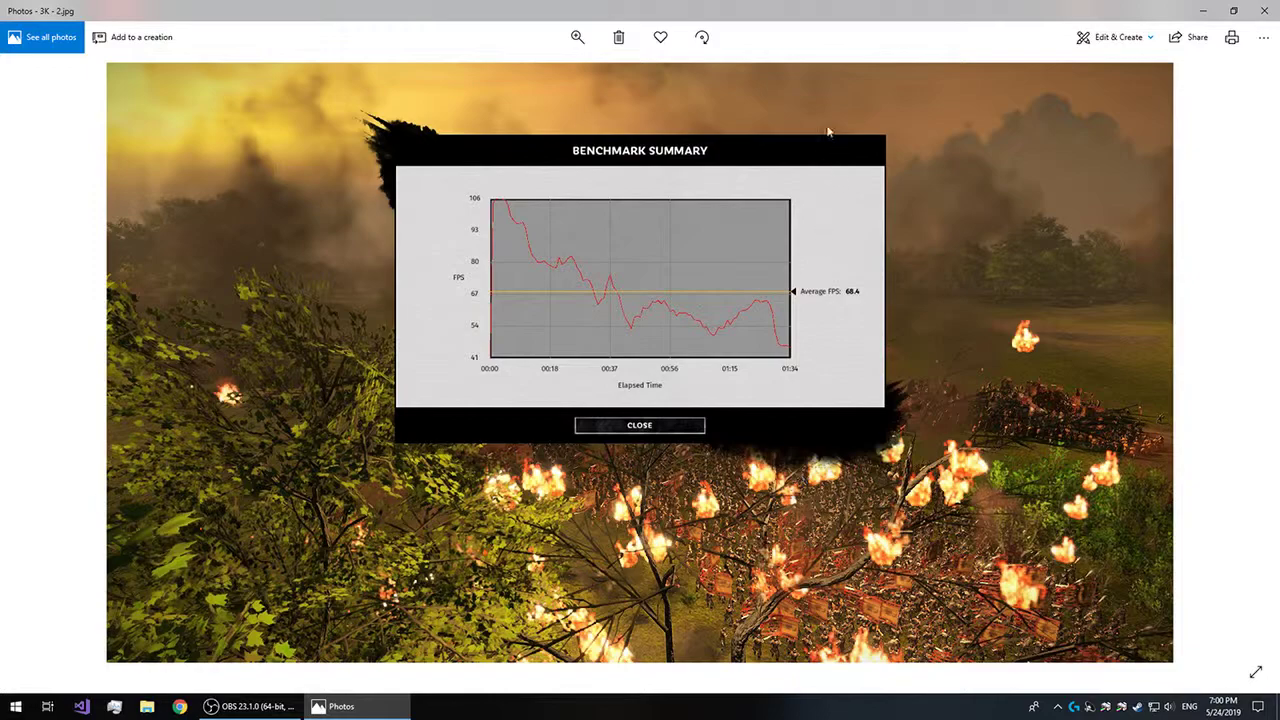
click(1270, 12)
Launch Task Manager from the taskbar menu on the CPU Performance page, showing 8 logical processors
right_click(505, 712)
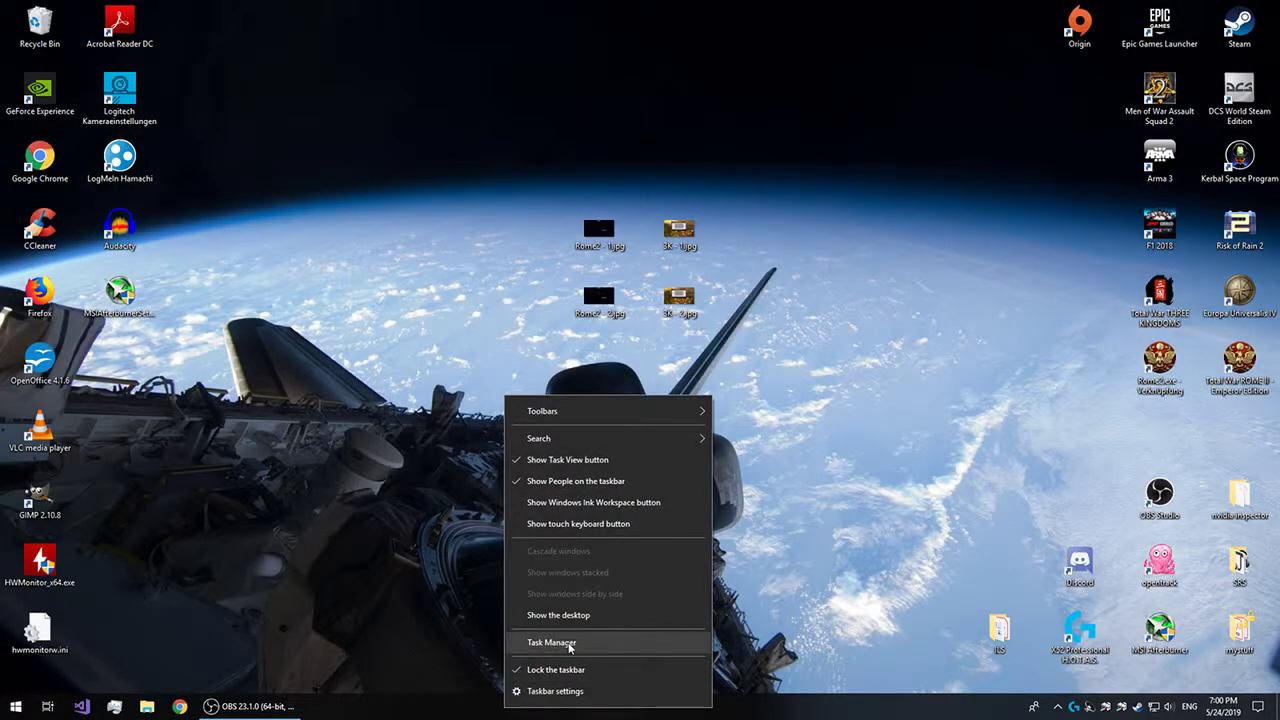
click(552, 642)
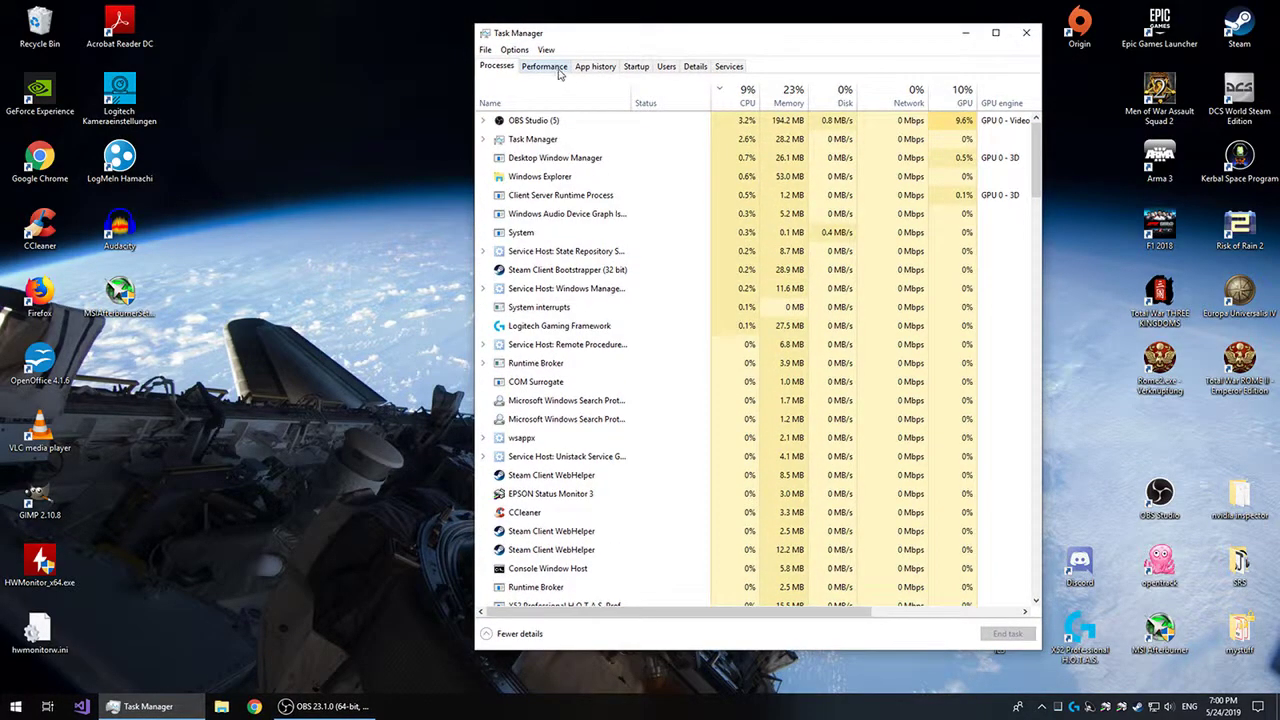
click(545, 67)
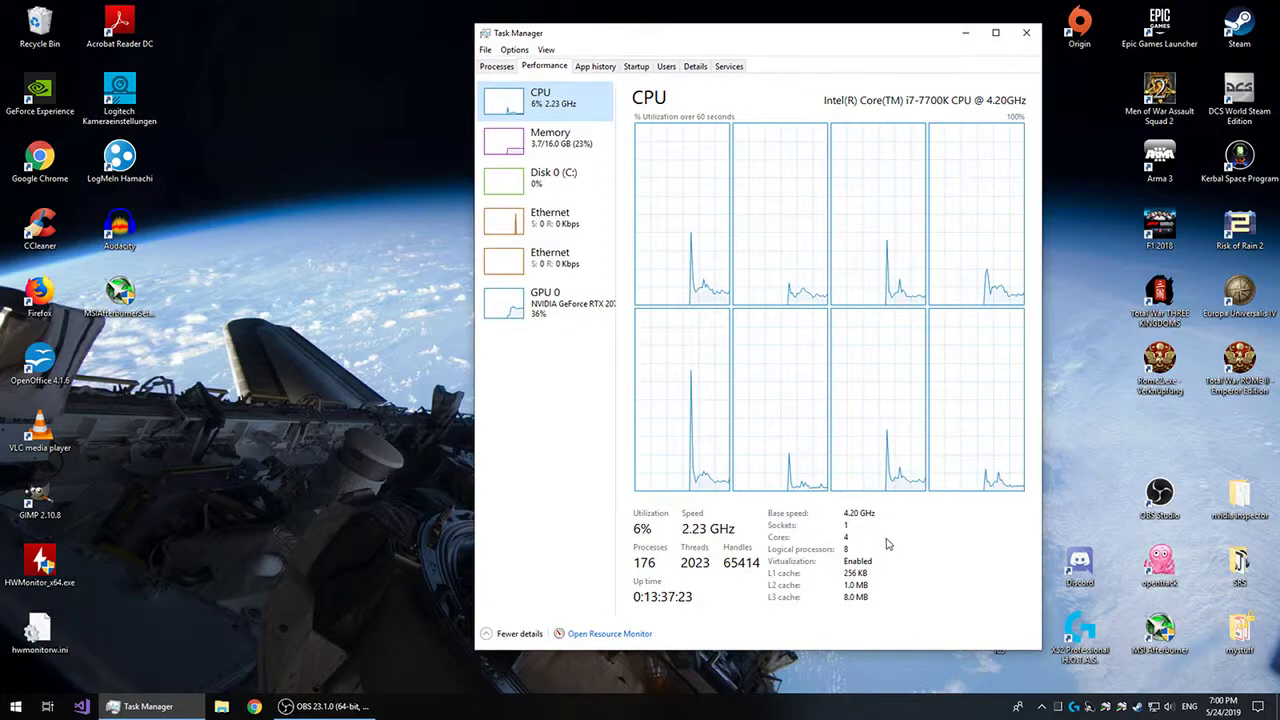
drag(828, 38, 734, 33)
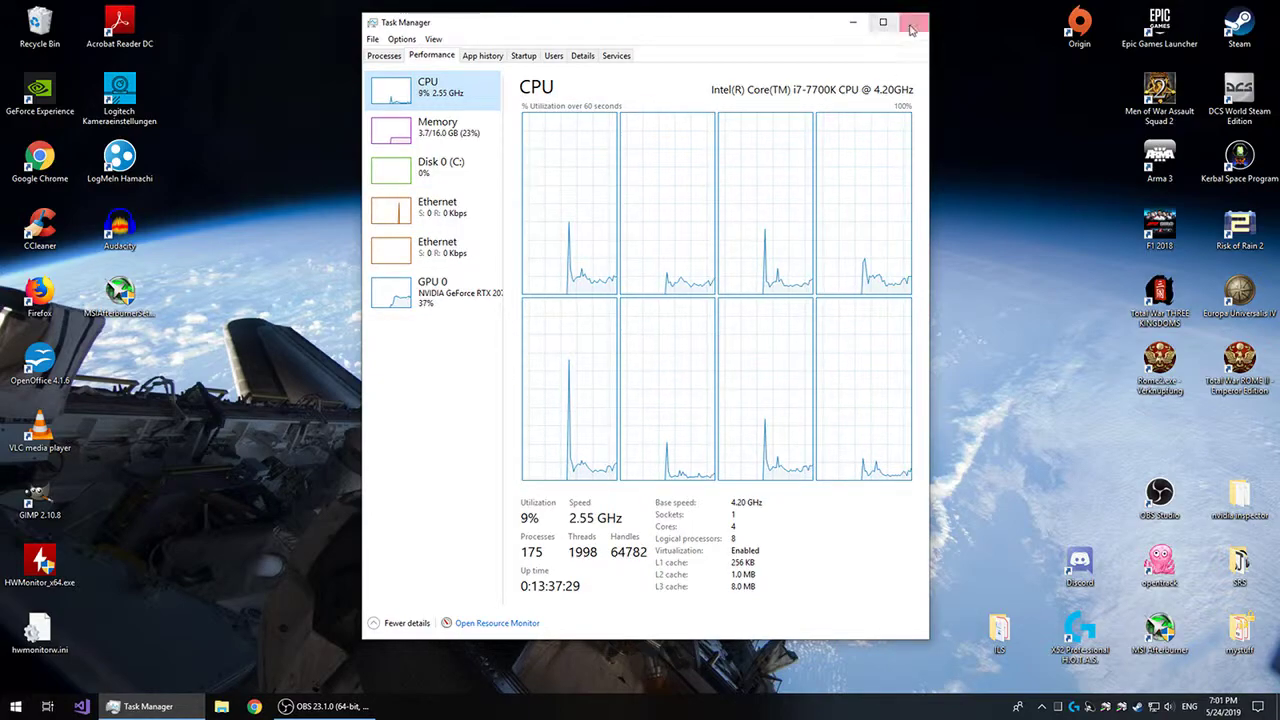
Open Resource Monitor, reposition it, then close both Resource Monitor and Task Manager
click(485, 623)
drag(437, 232, 806, 110)
drag(1030, 215, 1054, 169)
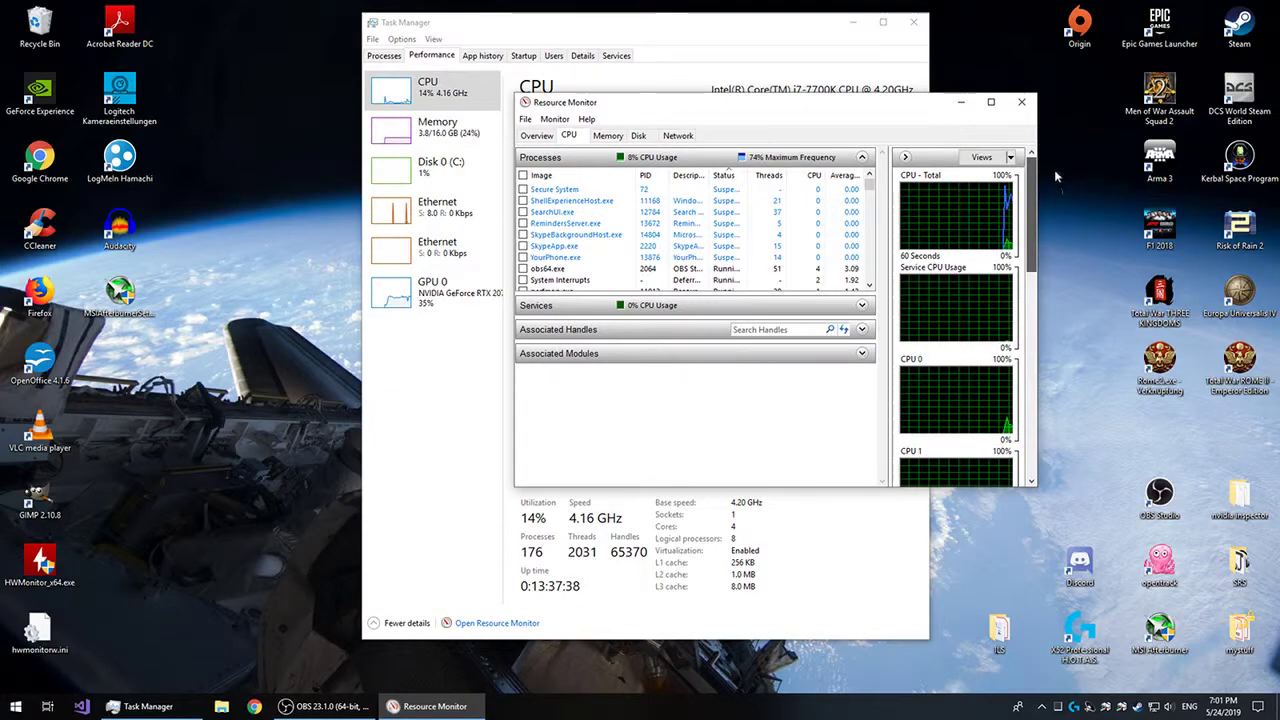
click(1021, 101)
click(910, 26)
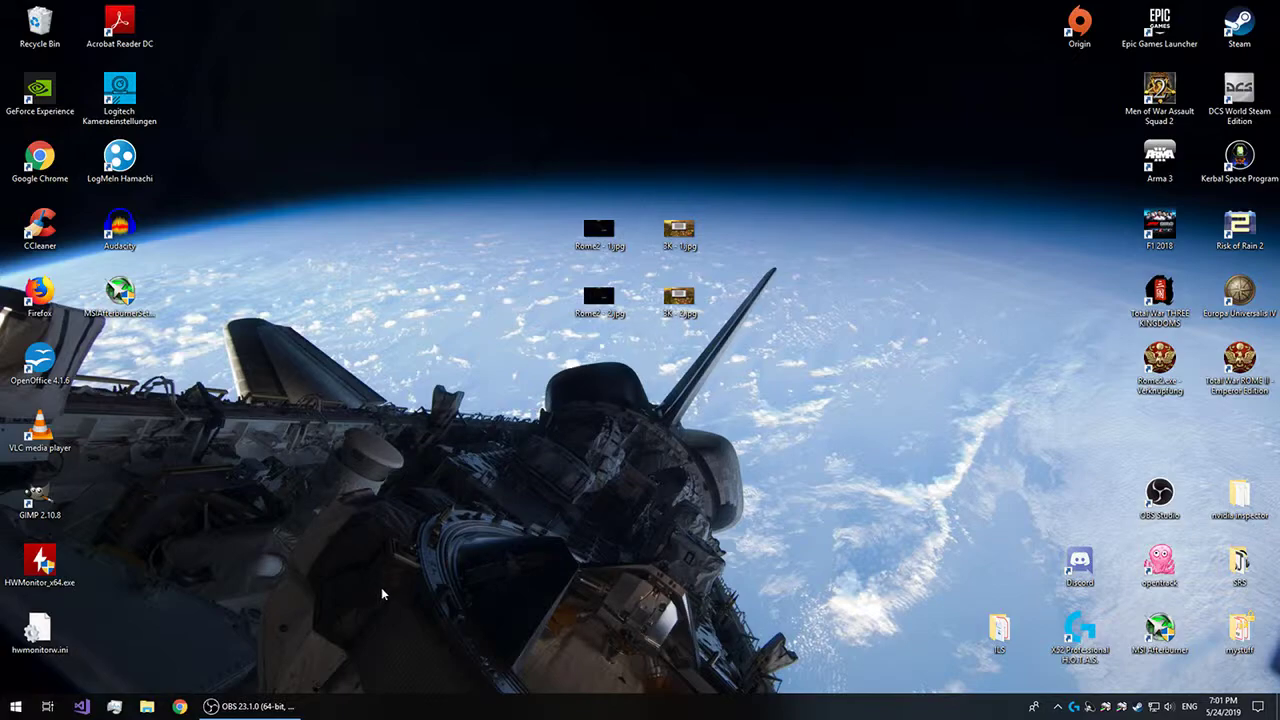
Open File Explorer on Quick access and toggle File name extensions off and back on in the View ribbon
click(147, 706)
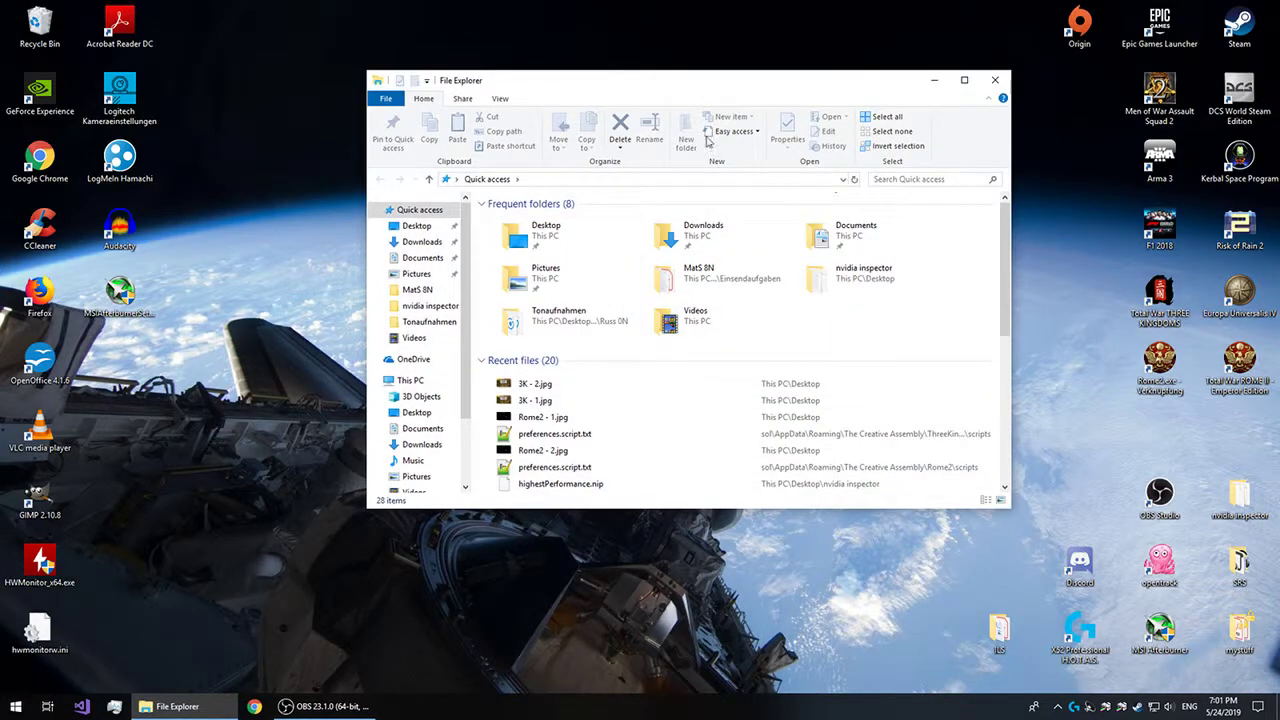
click(502, 99)
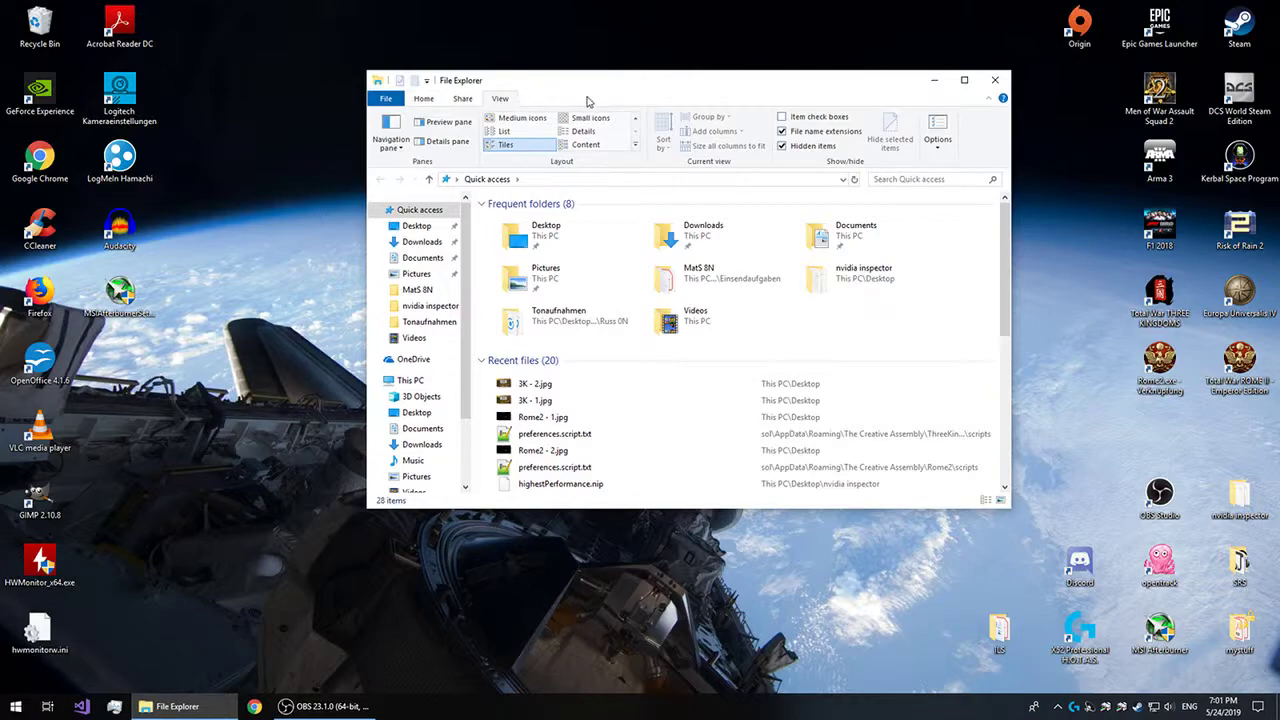
drag(636, 97, 637, 71)
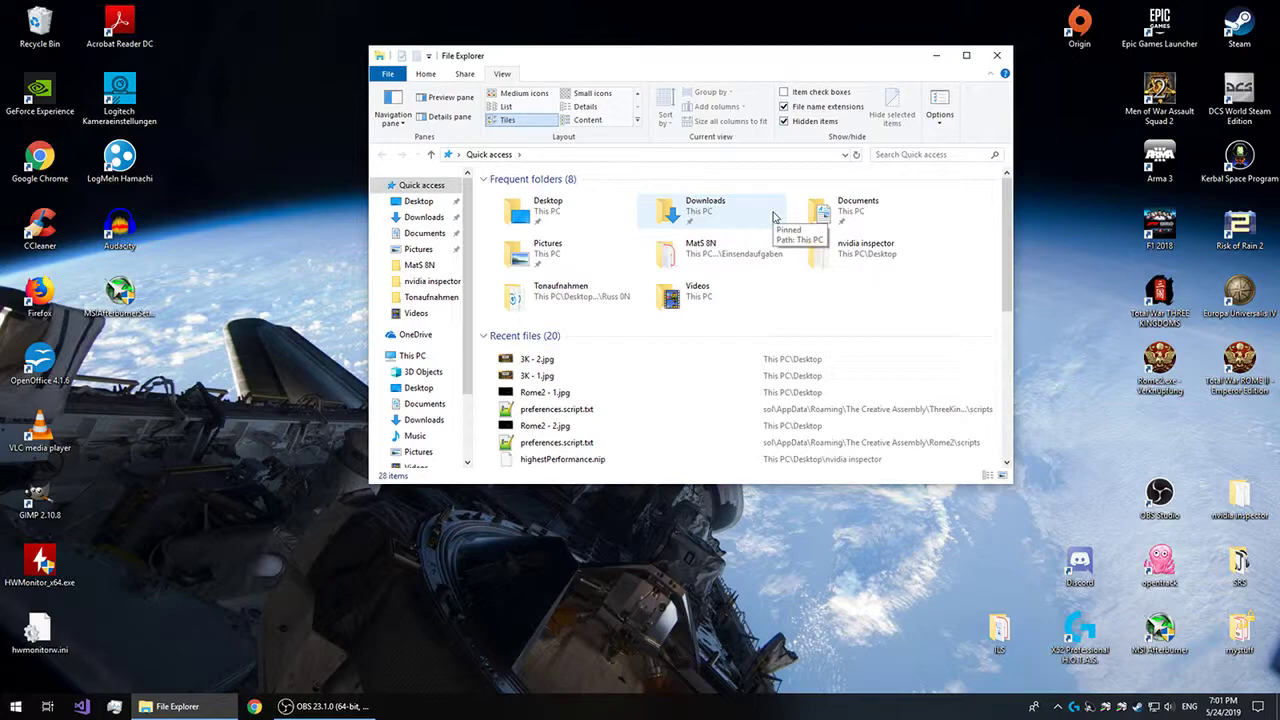
click(828, 107)
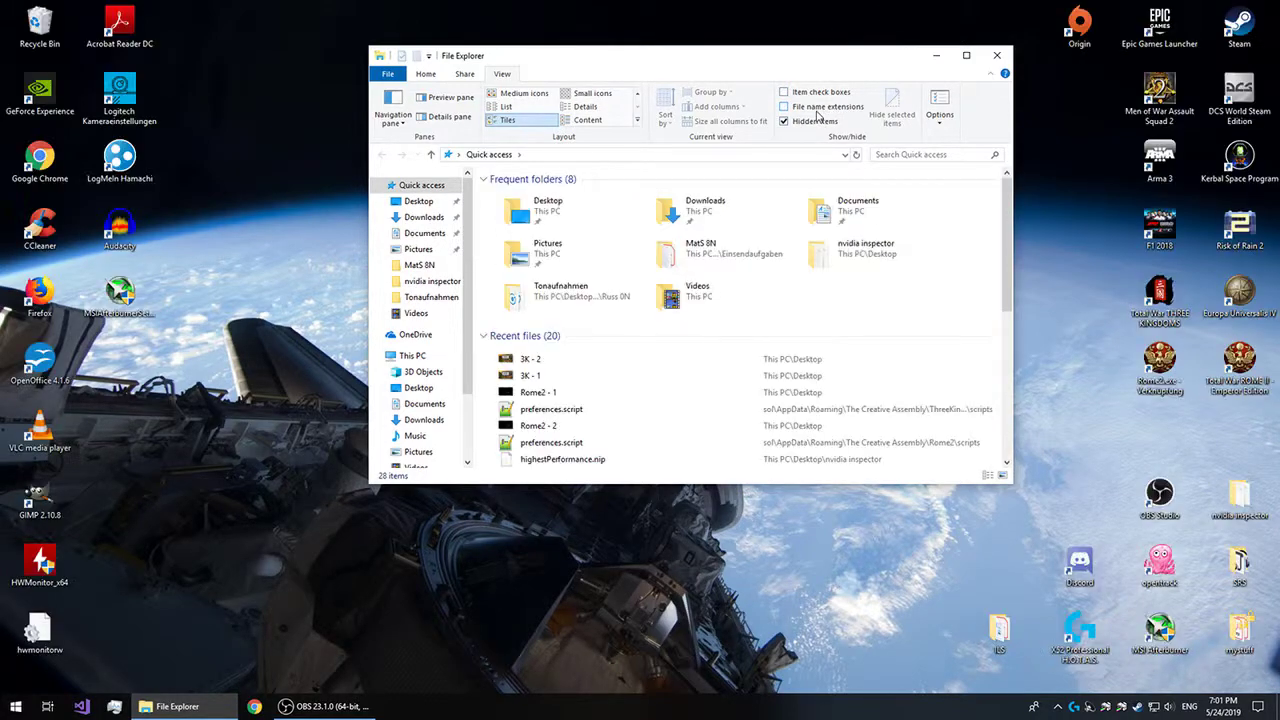
click(818, 107)
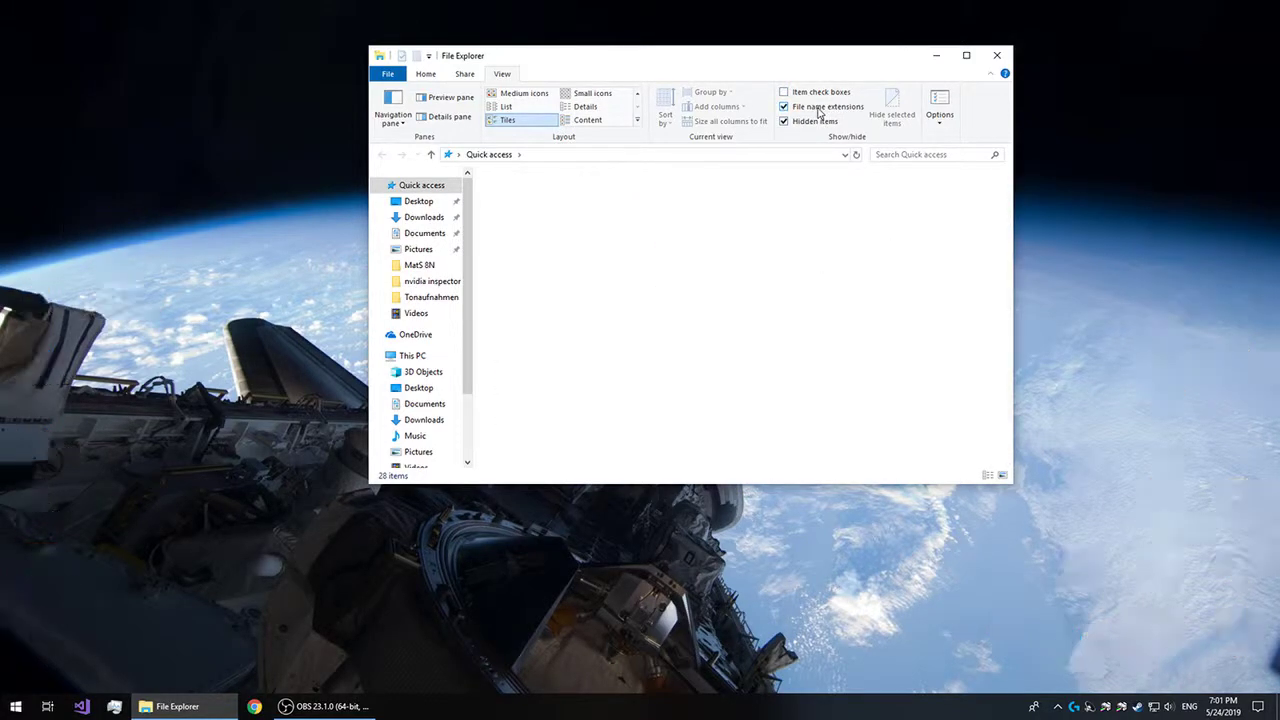
drag(829, 57, 741, 41)
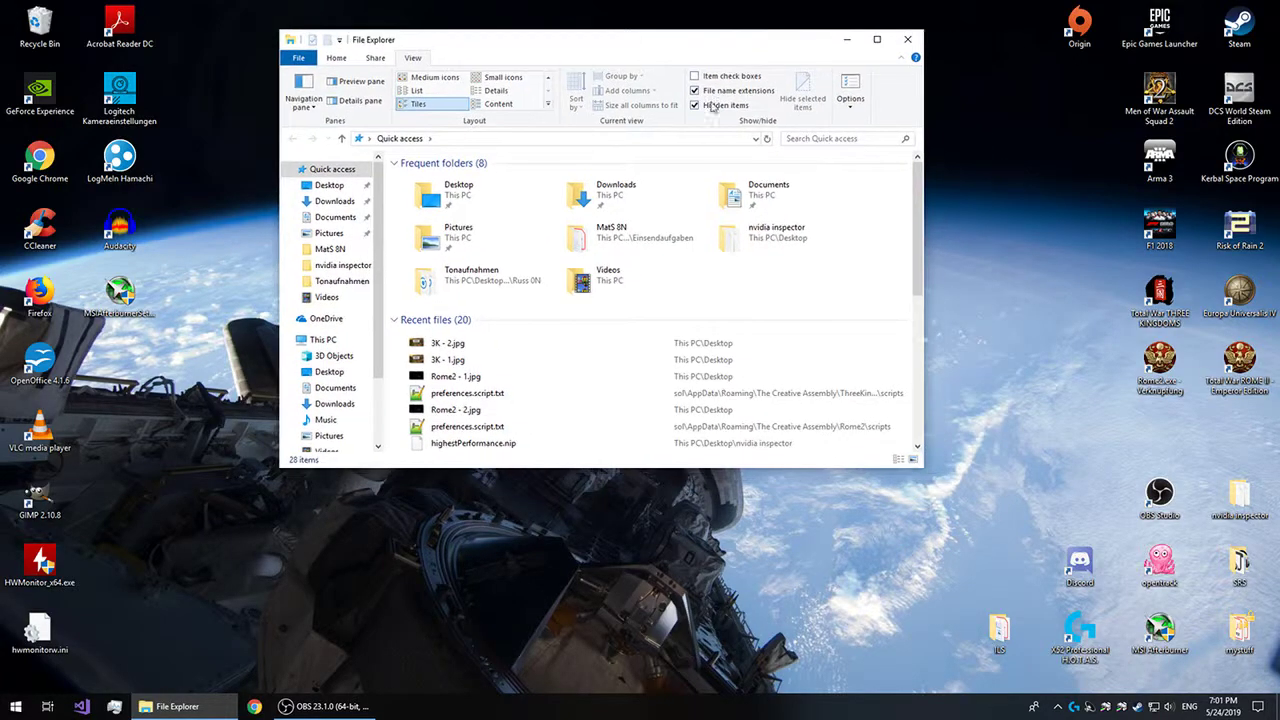
drag(615, 48, 600, 55)
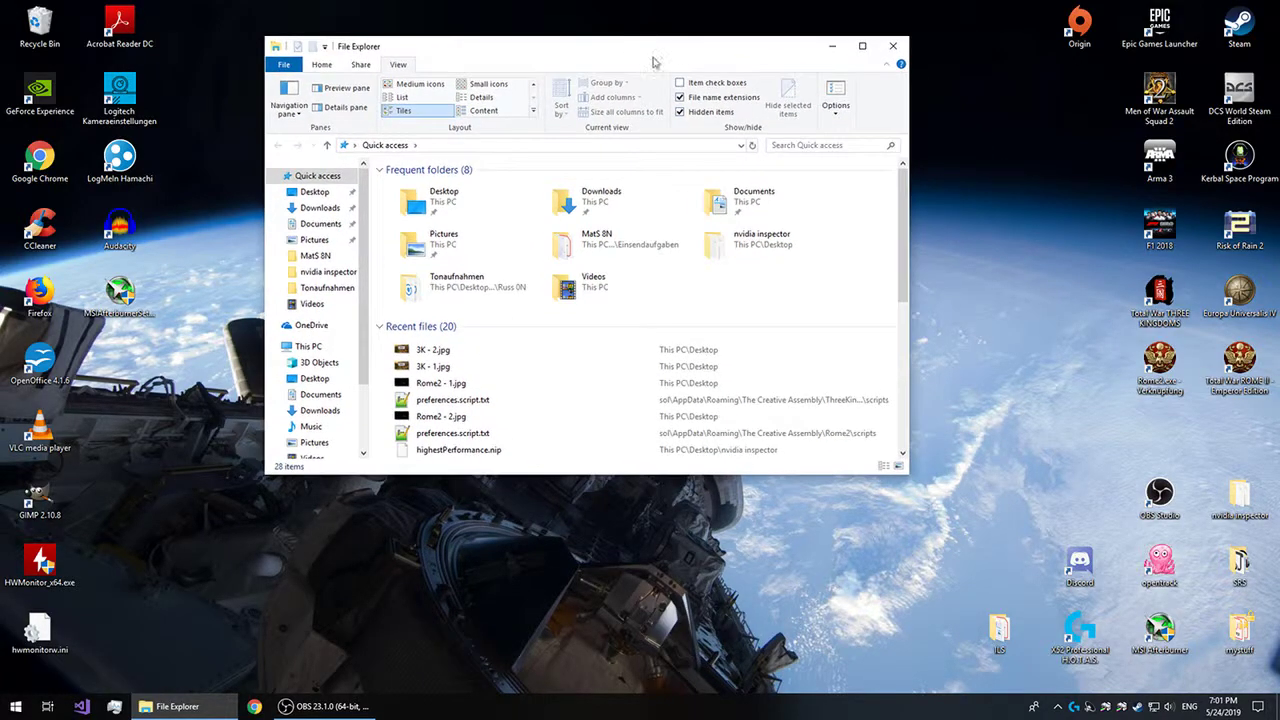
click(843, 115)
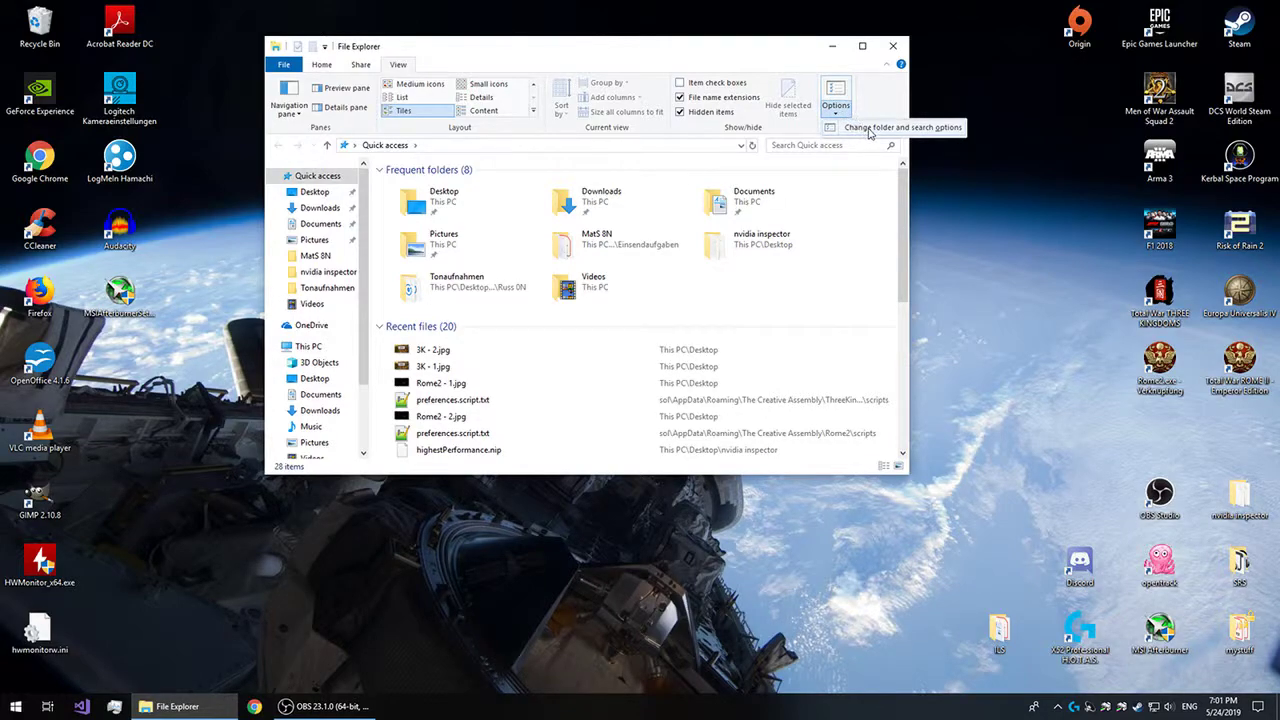
Review the Advanced settings on the Folder Options View tab, then close the dialog
click(870, 129)
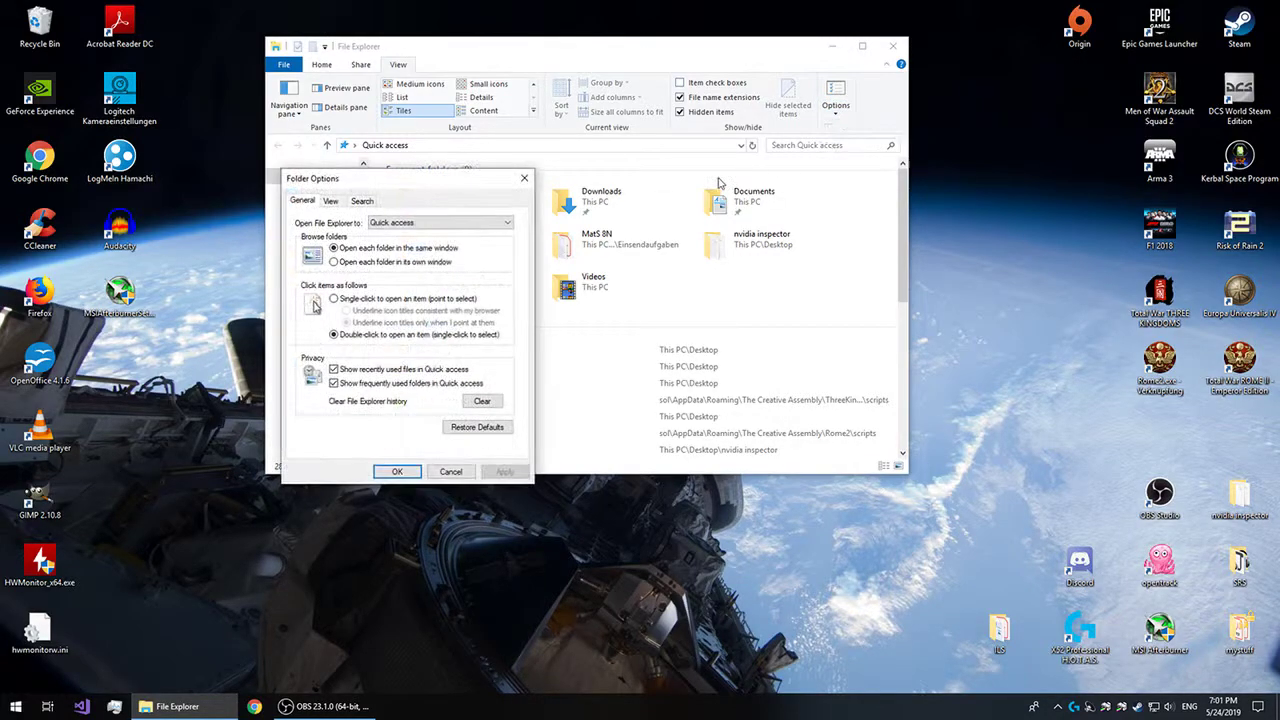
click(381, 194)
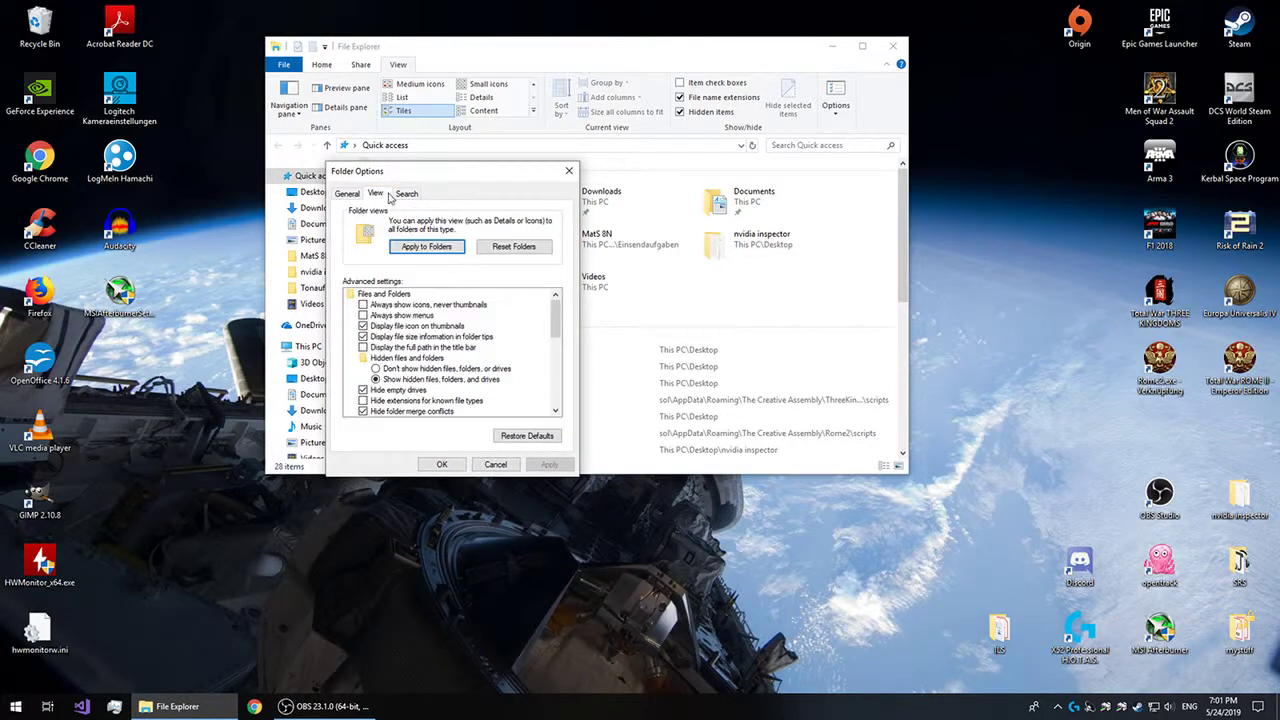
drag(675, 304, 675, 316)
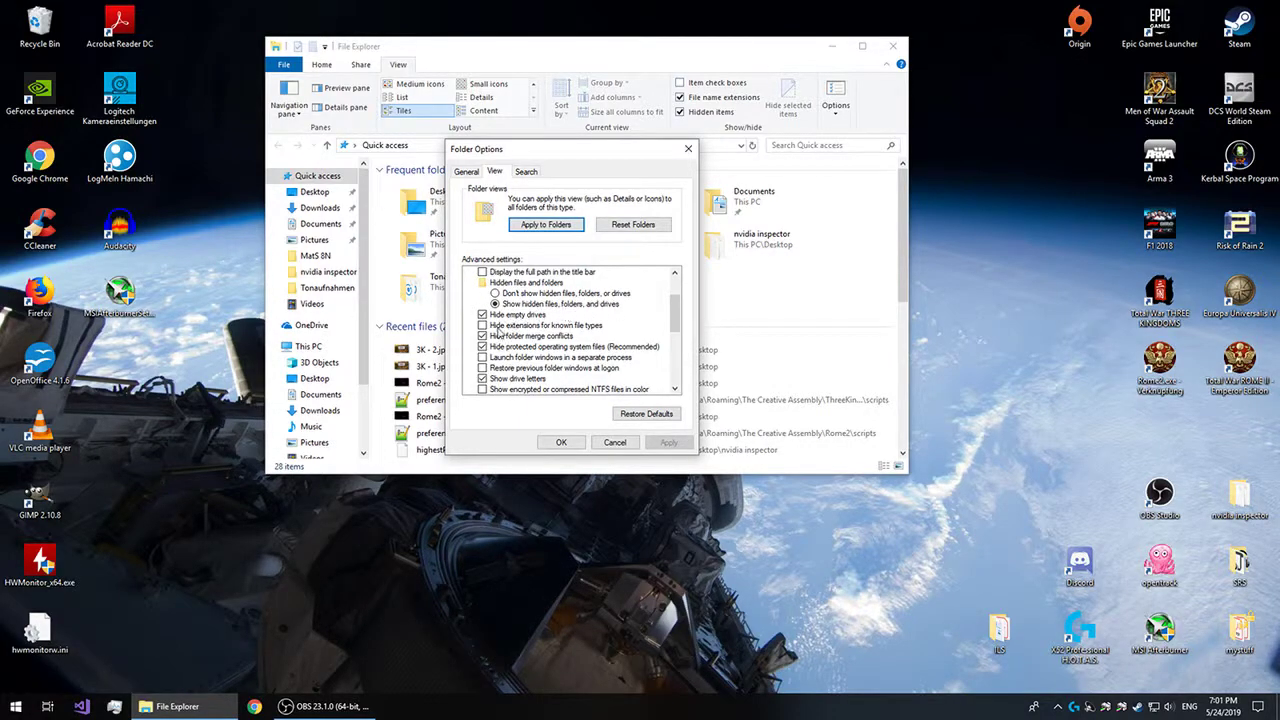
click(688, 148)
scroll(330, 300, down, 2)
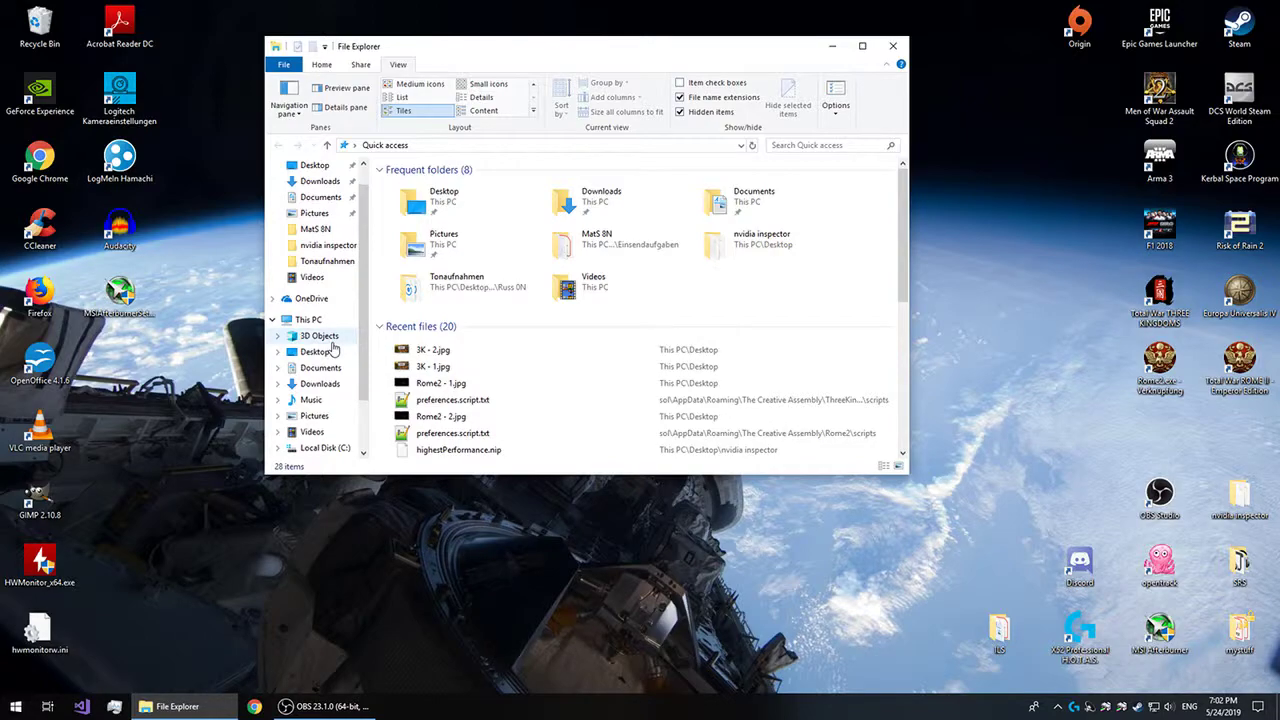
Browse from This PC through C:\Users\<user>\AppData into Roaming, keeping hidden items shown
click(308, 319)
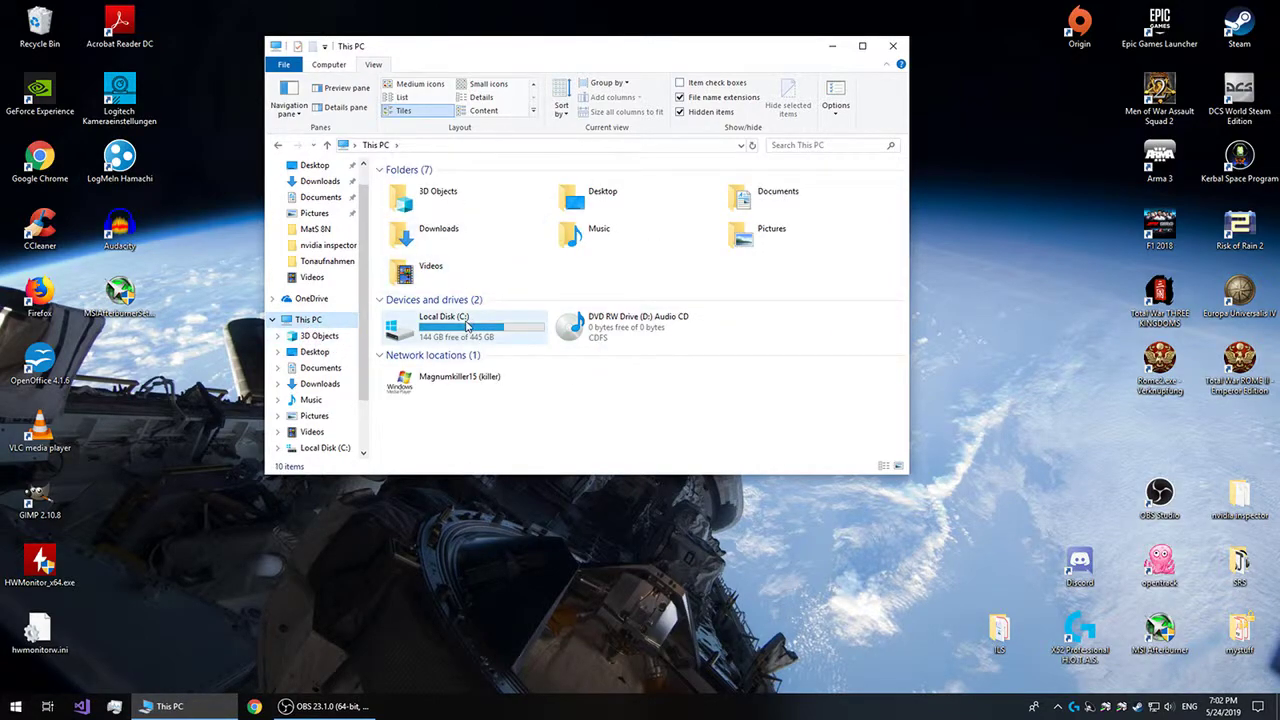
double_click(466, 326)
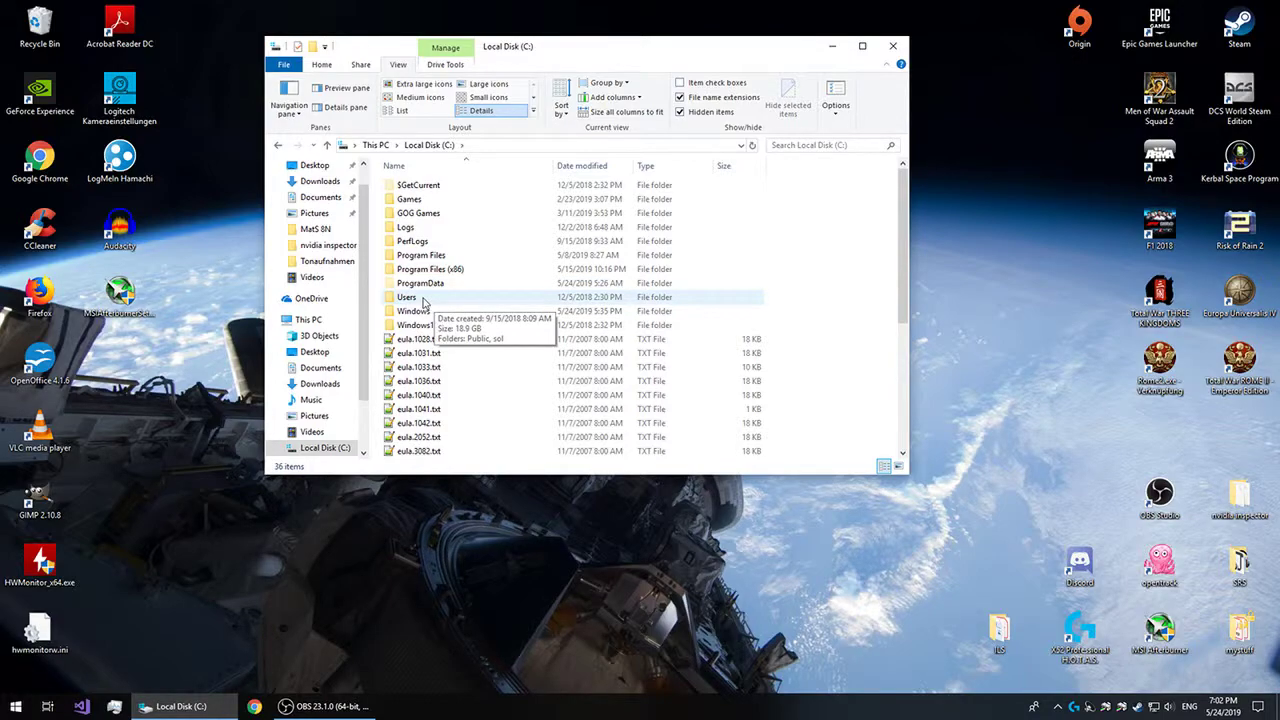
double_click(423, 301)
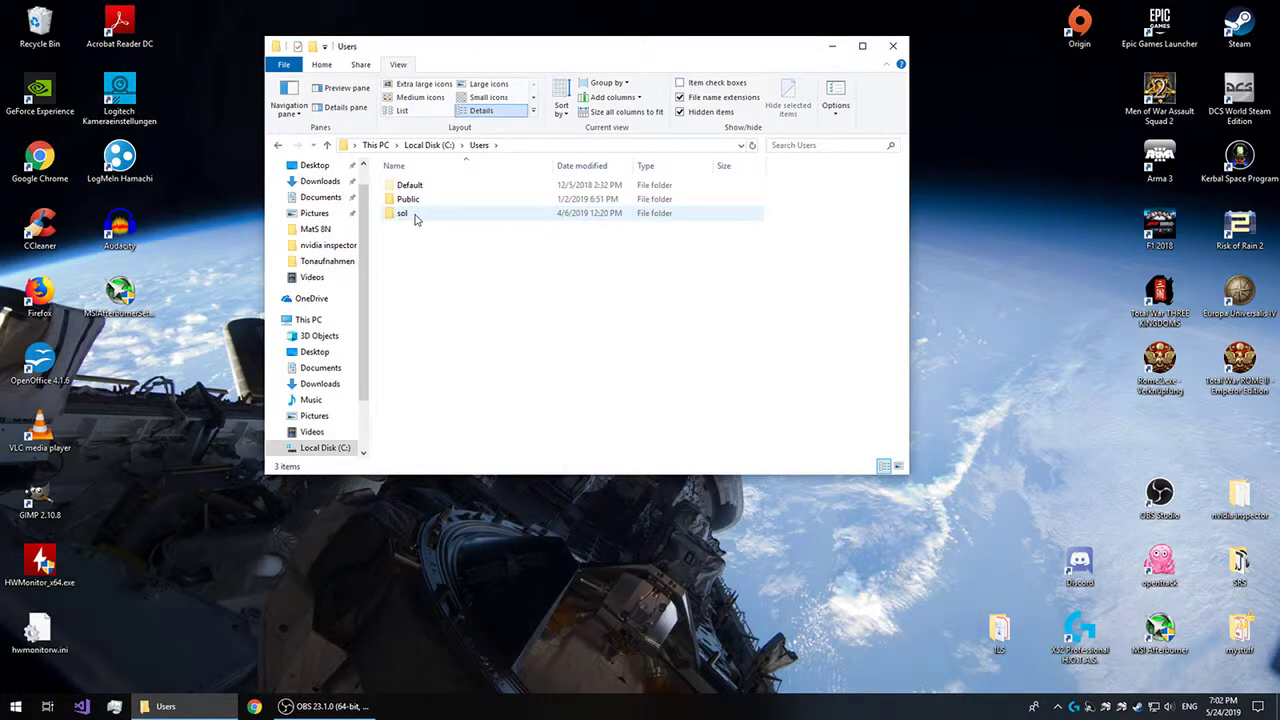
double_click(416, 219)
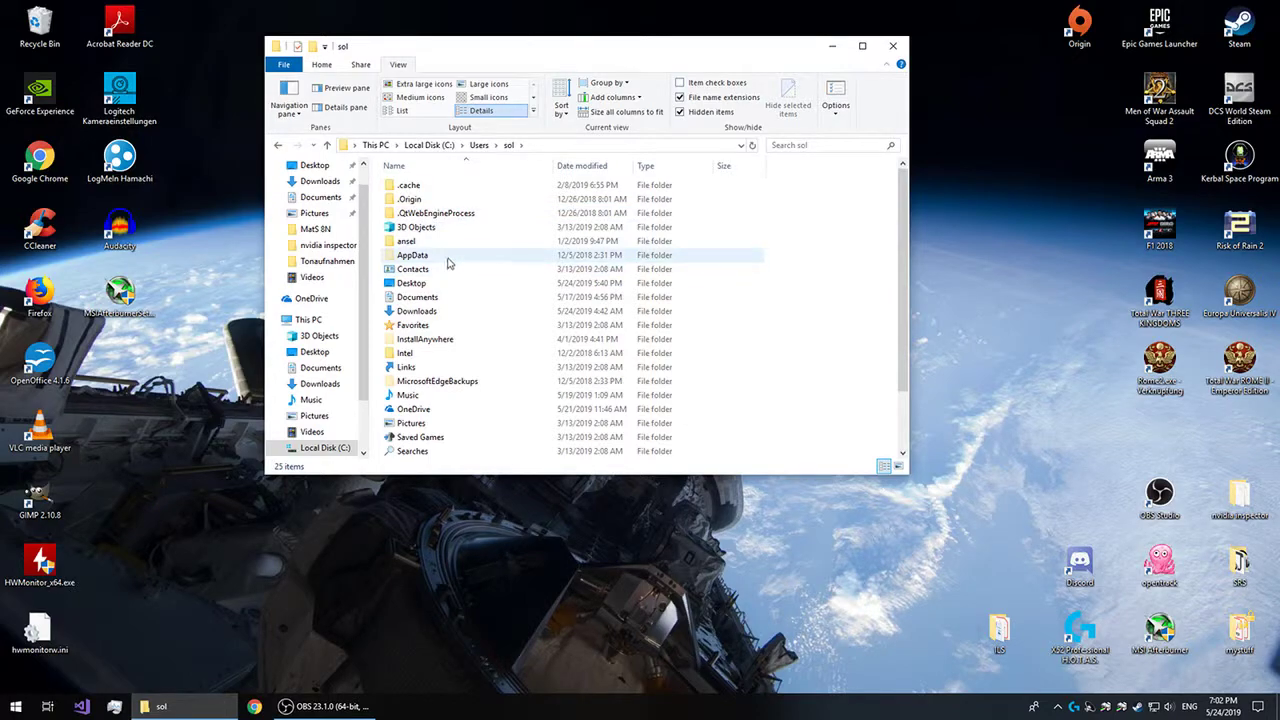
click(448, 258)
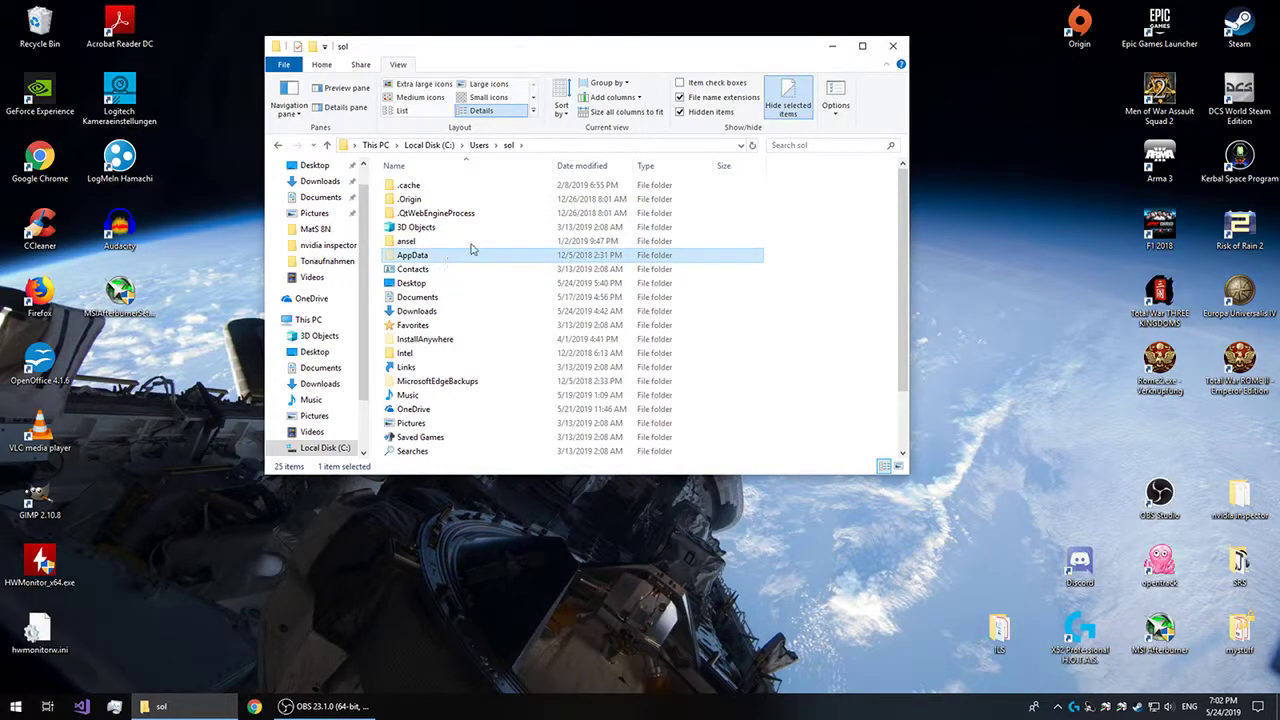
click(698, 118)
click(698, 118)
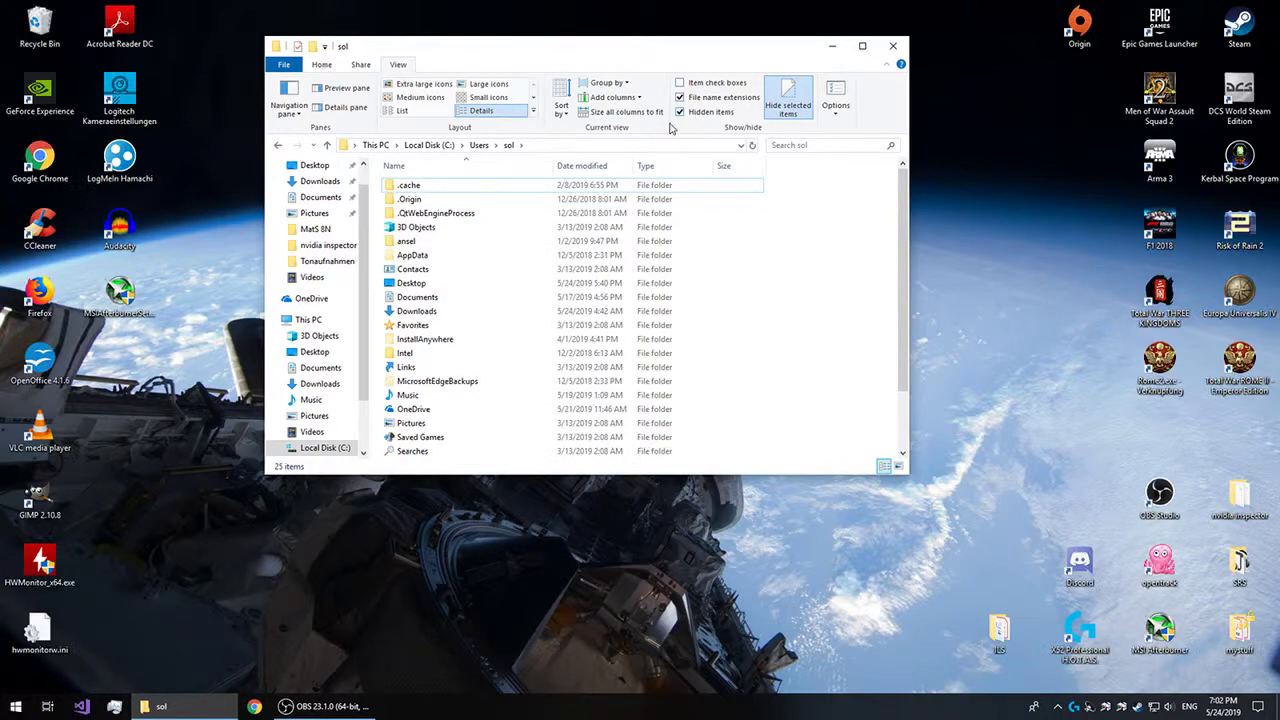
double_click(419, 259)
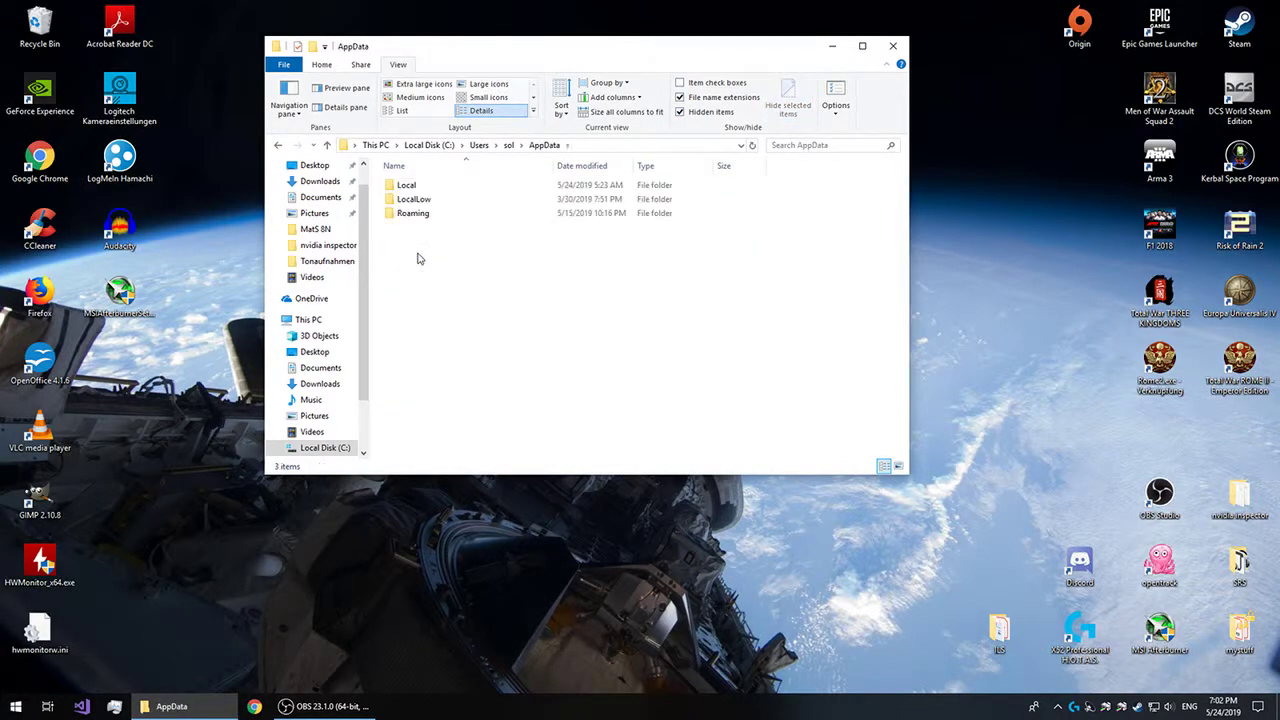
double_click(413, 213)
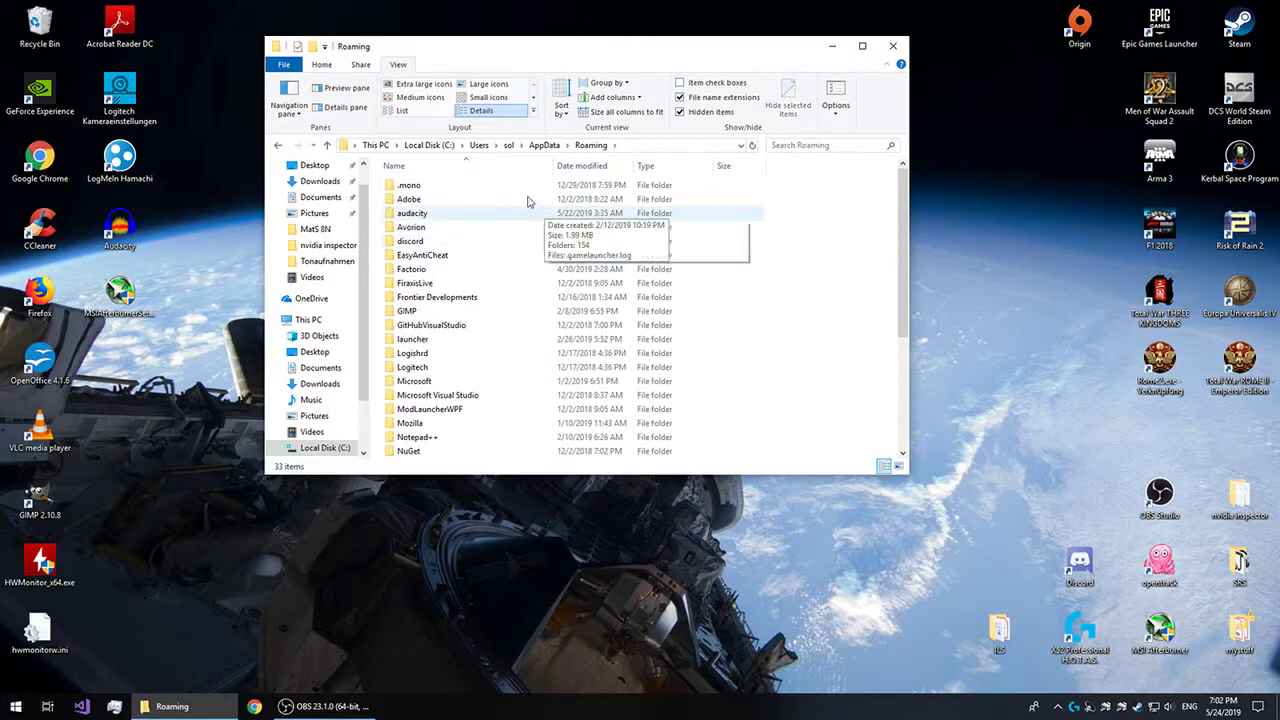
Go into The Creative Assembly folder and open the ThreeKingdoms folder
click(276, 147)
double_click(437, 213)
scroll(495, 290, down, 5)
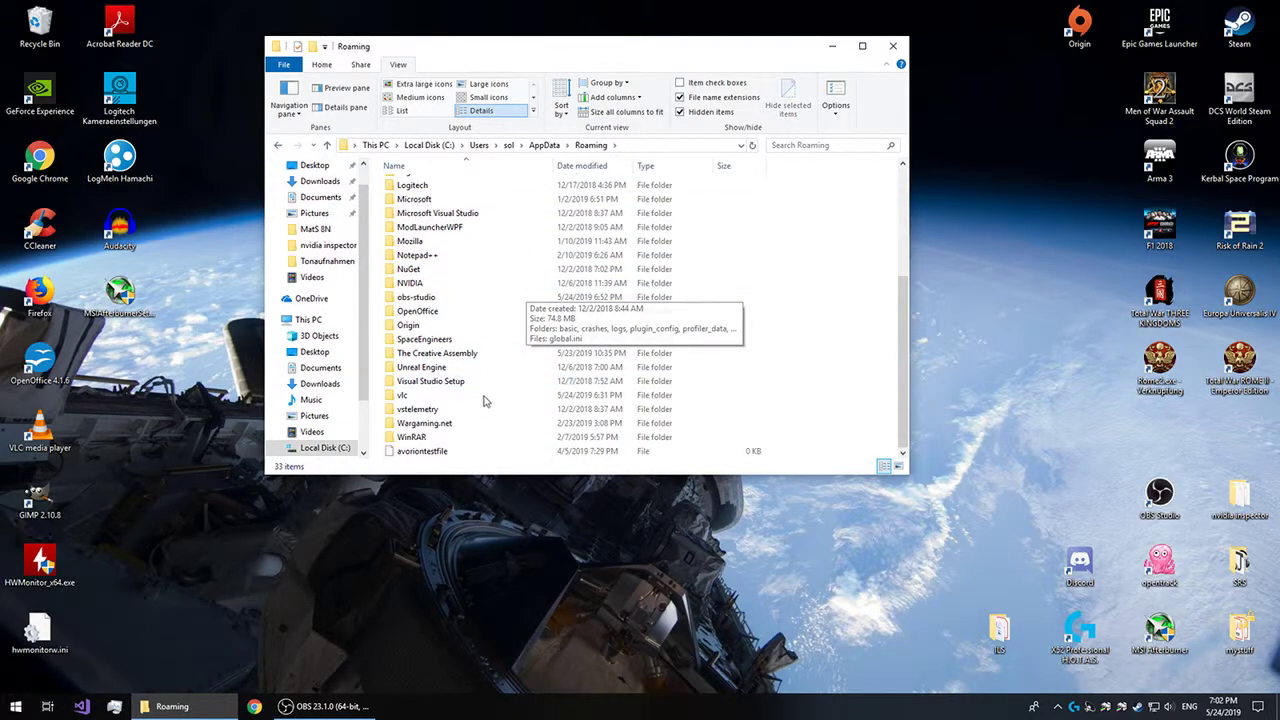
double_click(437, 353)
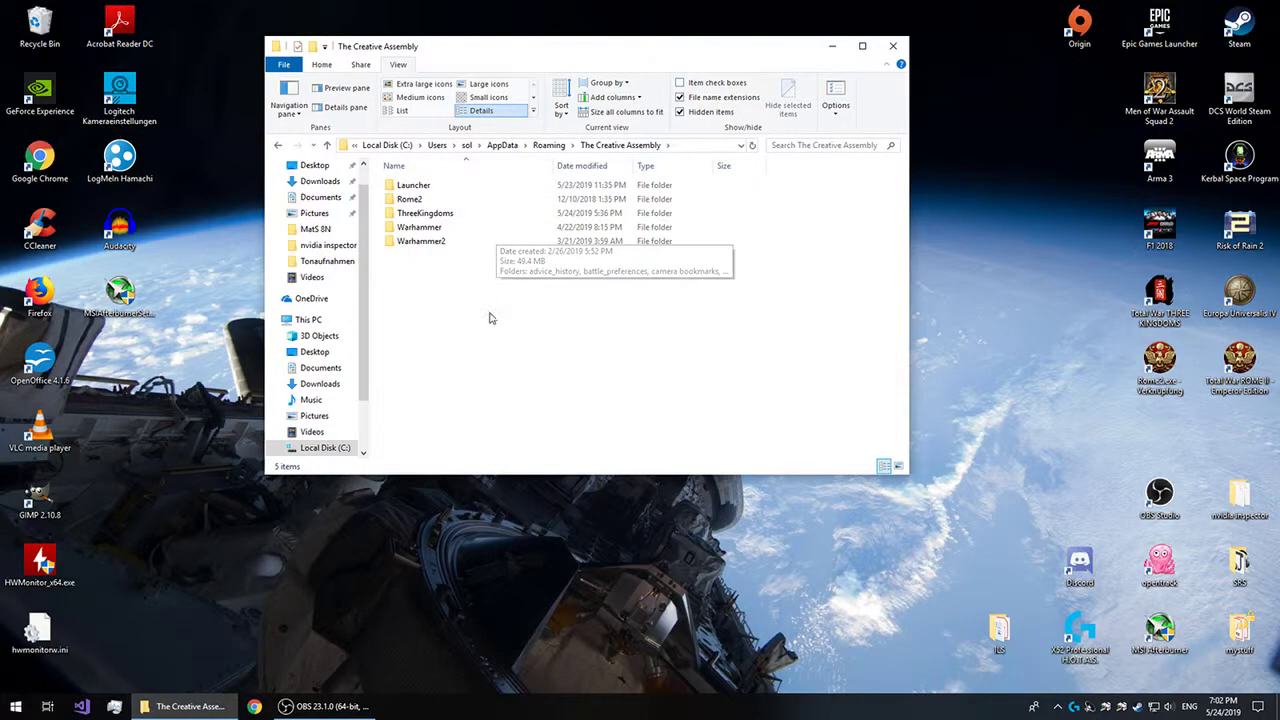
drag(489, 320, 386, 203)
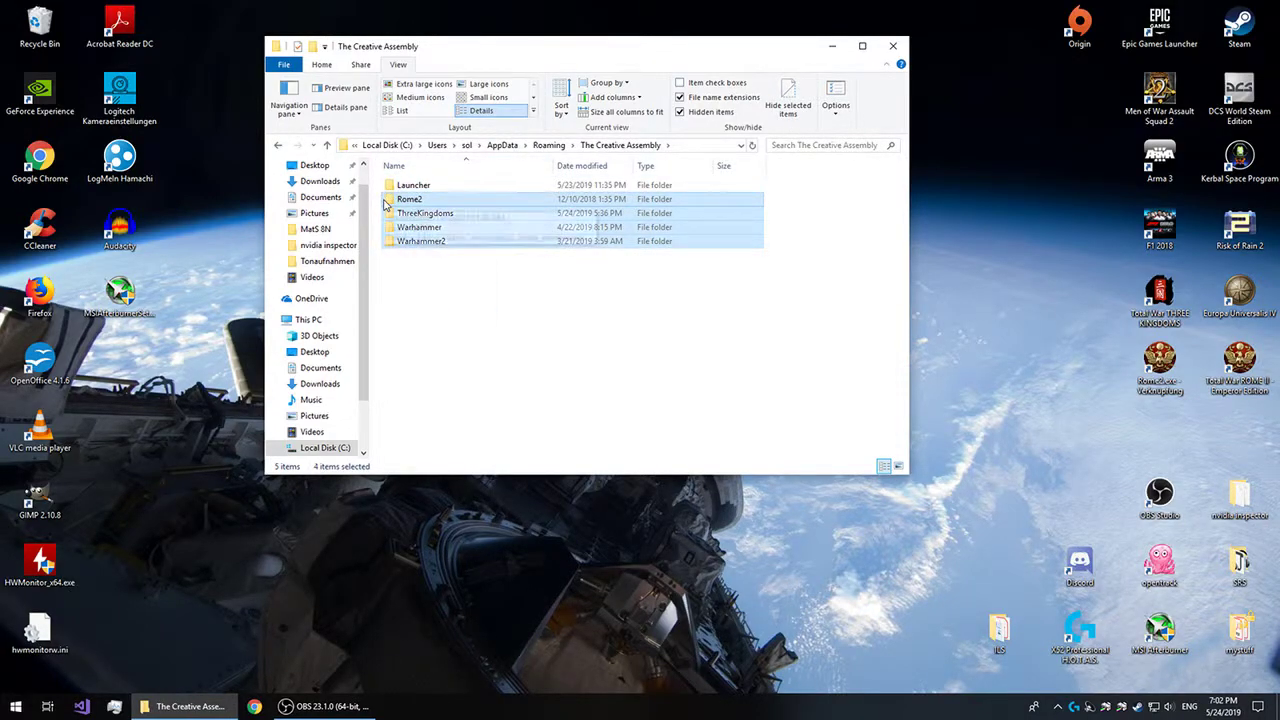
click(475, 356)
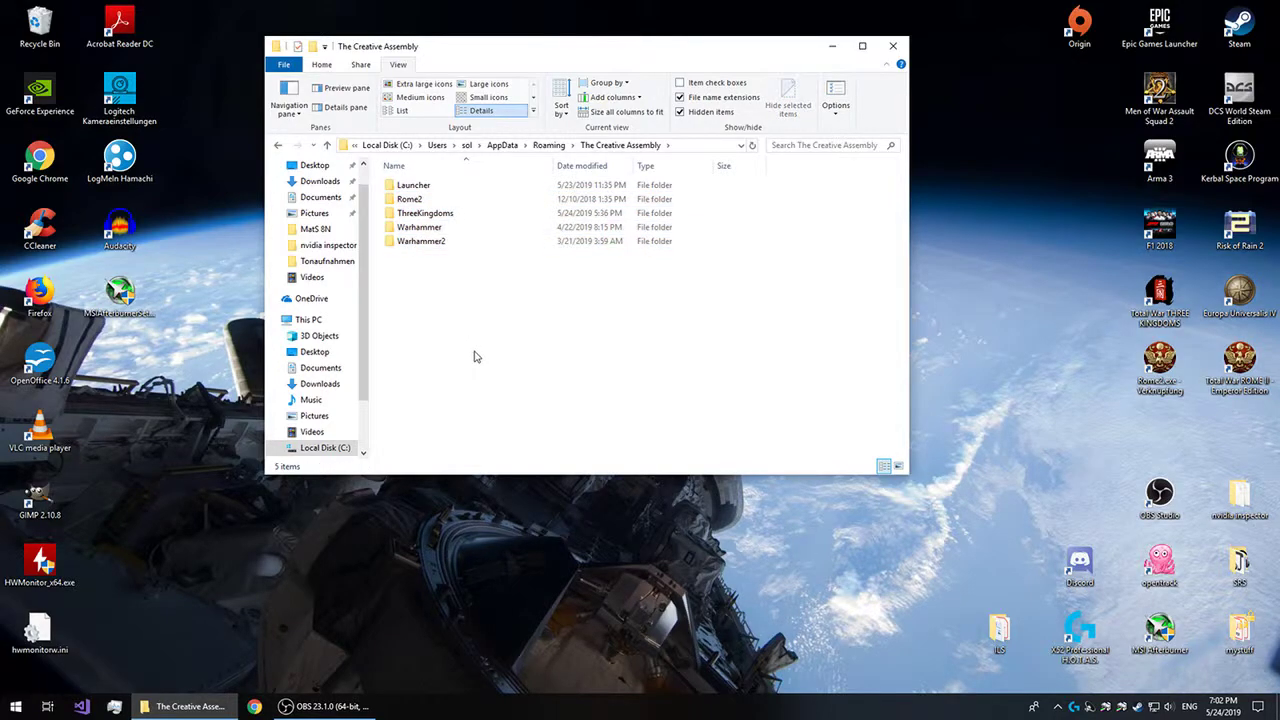
double_click(424, 213)
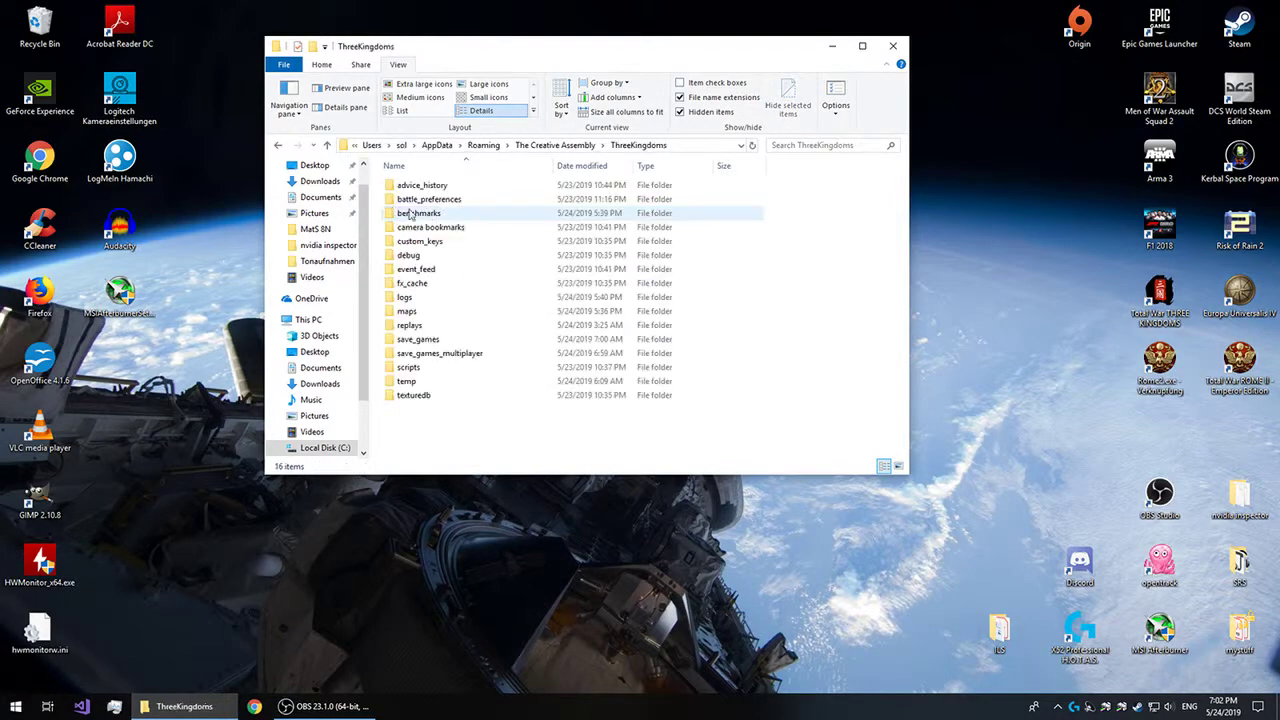
Return to ThreeKingdoms and open its scripts folder containing preferences.script.txt
click(279, 146)
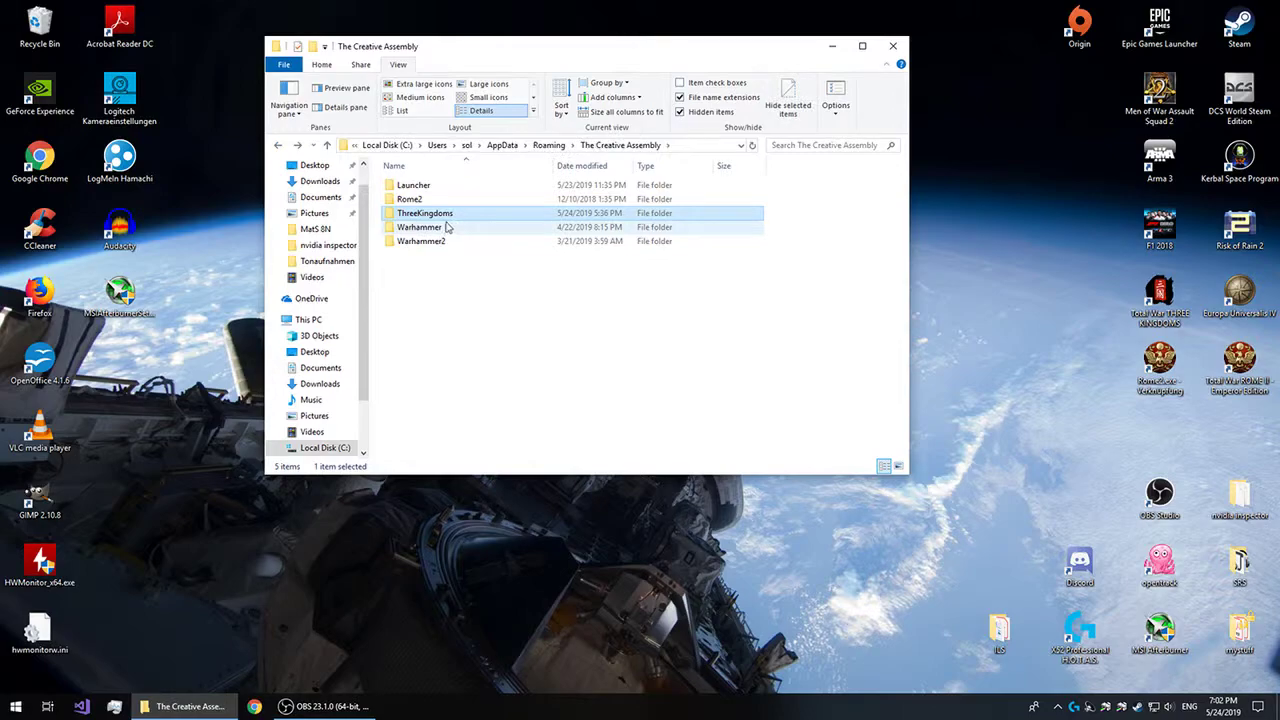
click(279, 146)
click(296, 146)
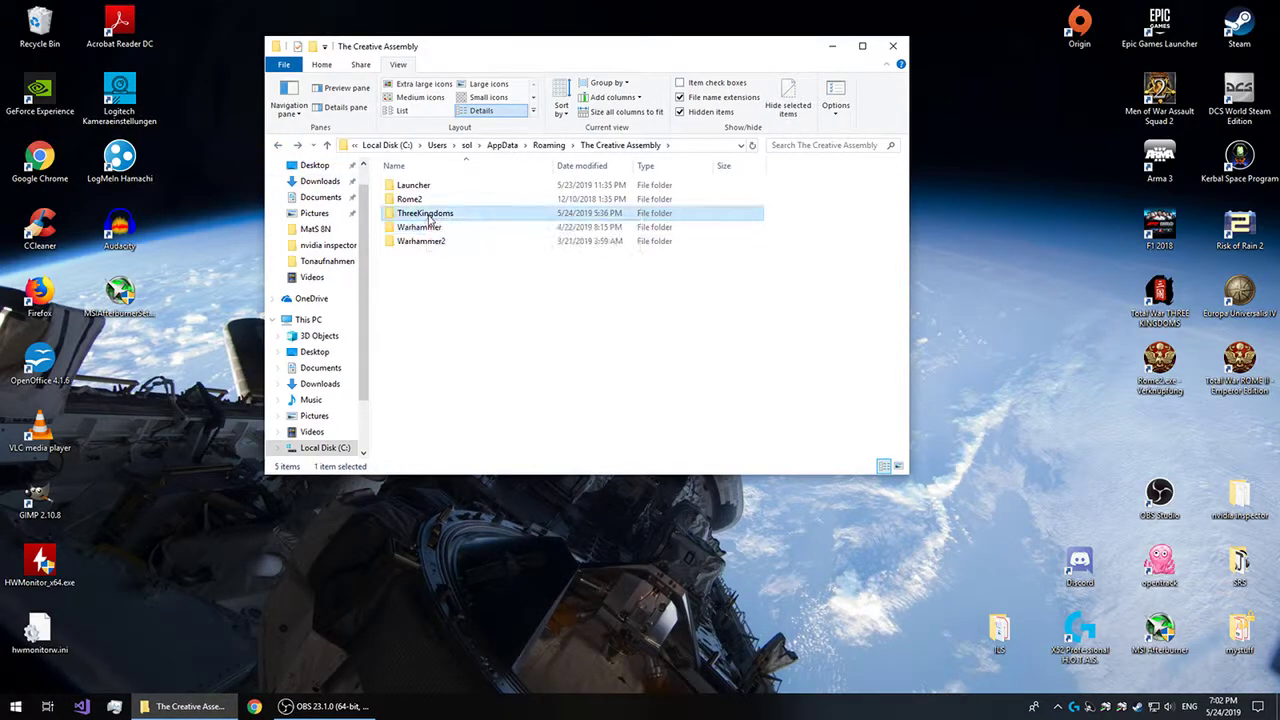
double_click(424, 211)
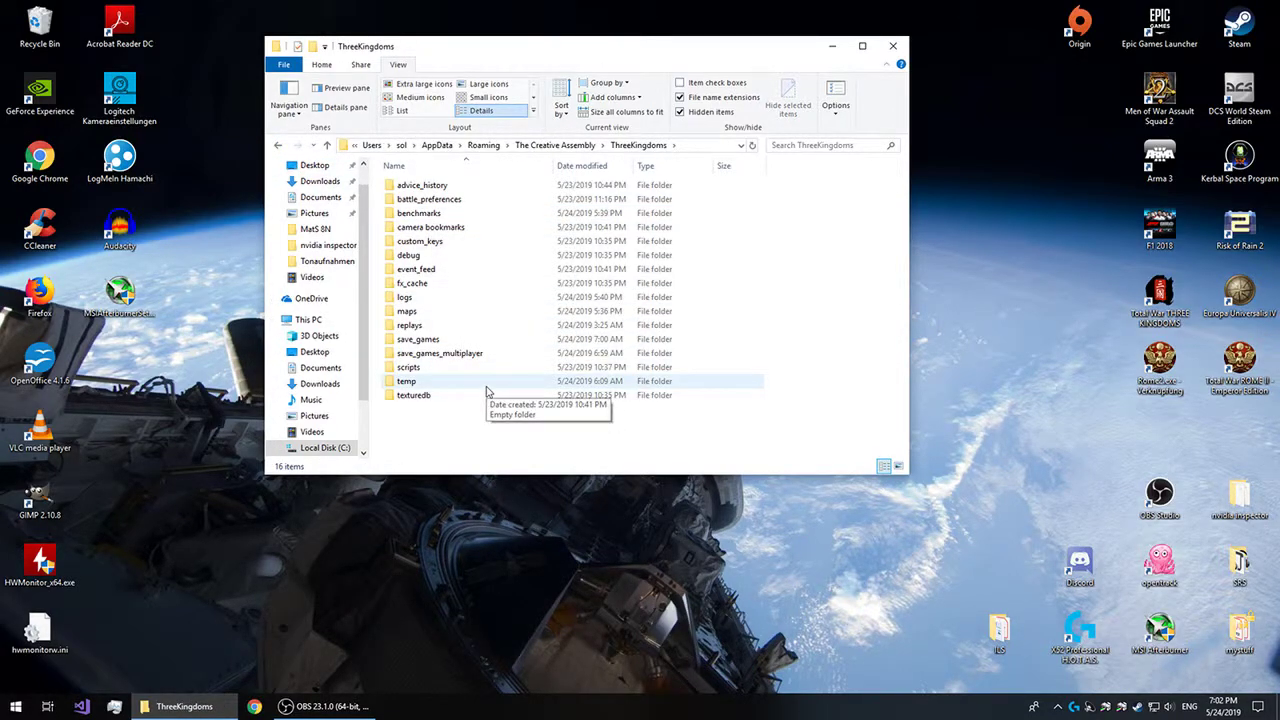
click(508, 368)
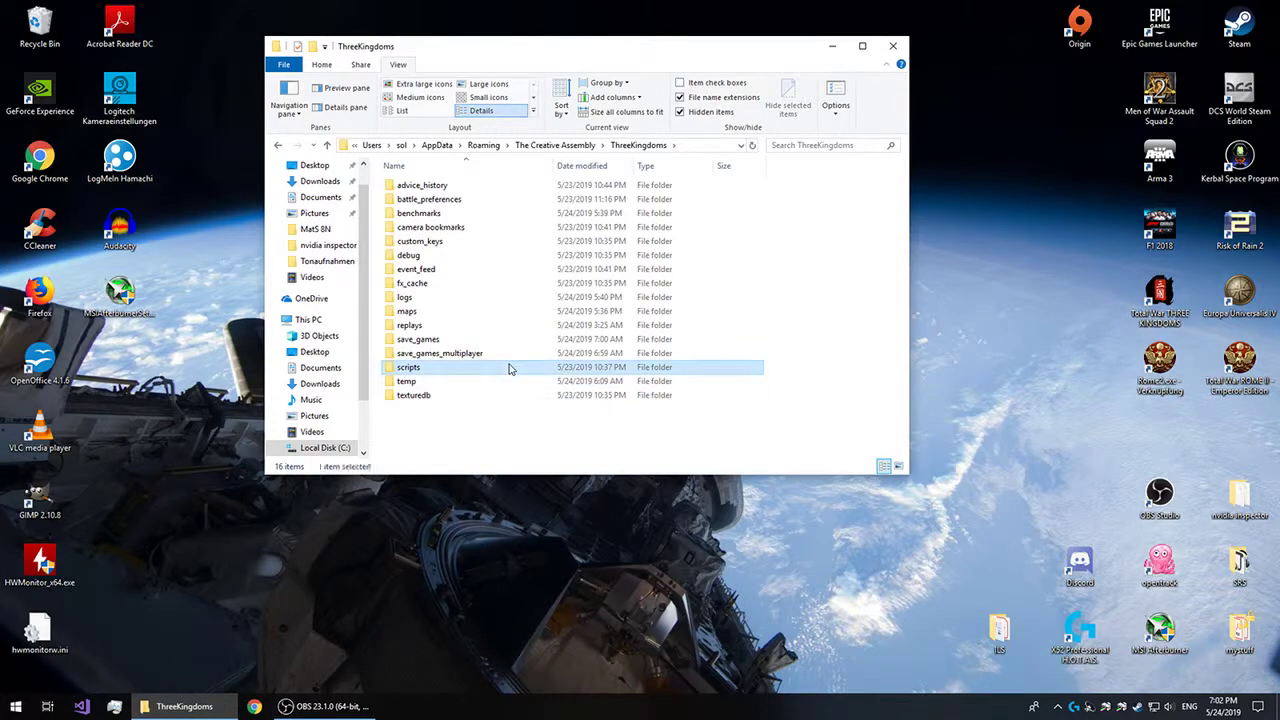
double_click(508, 368)
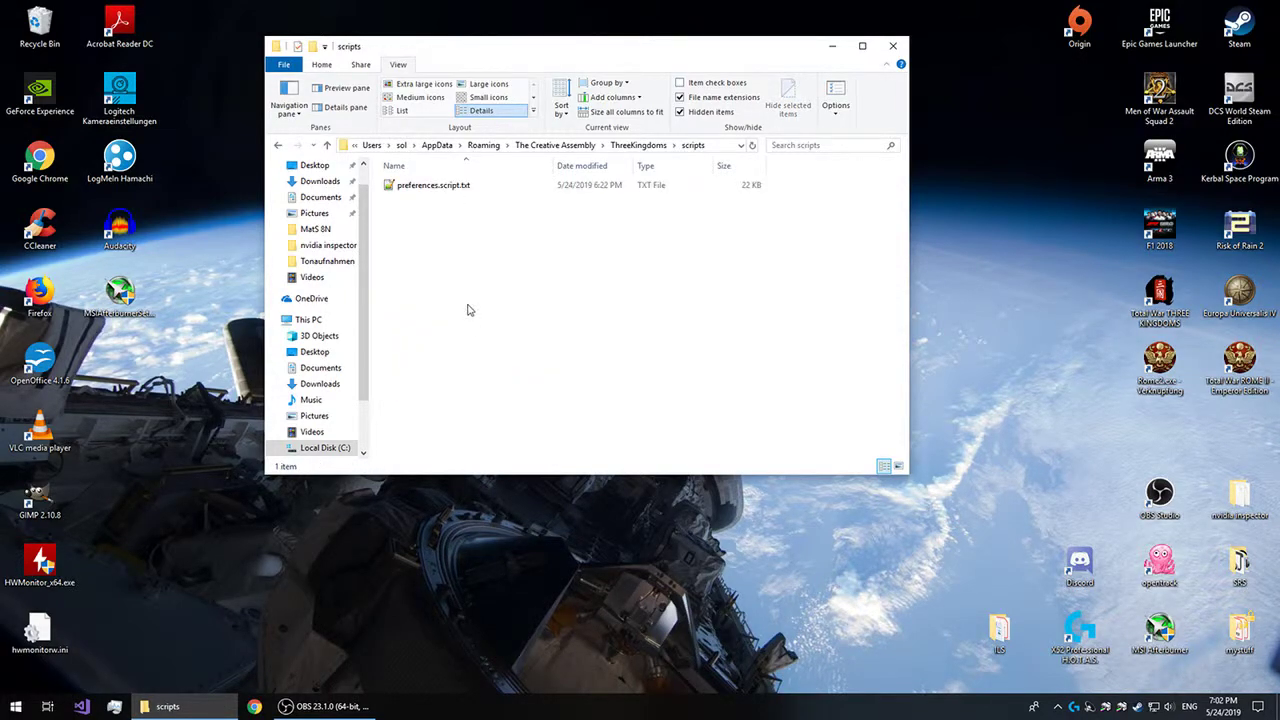
double_click(436, 190)
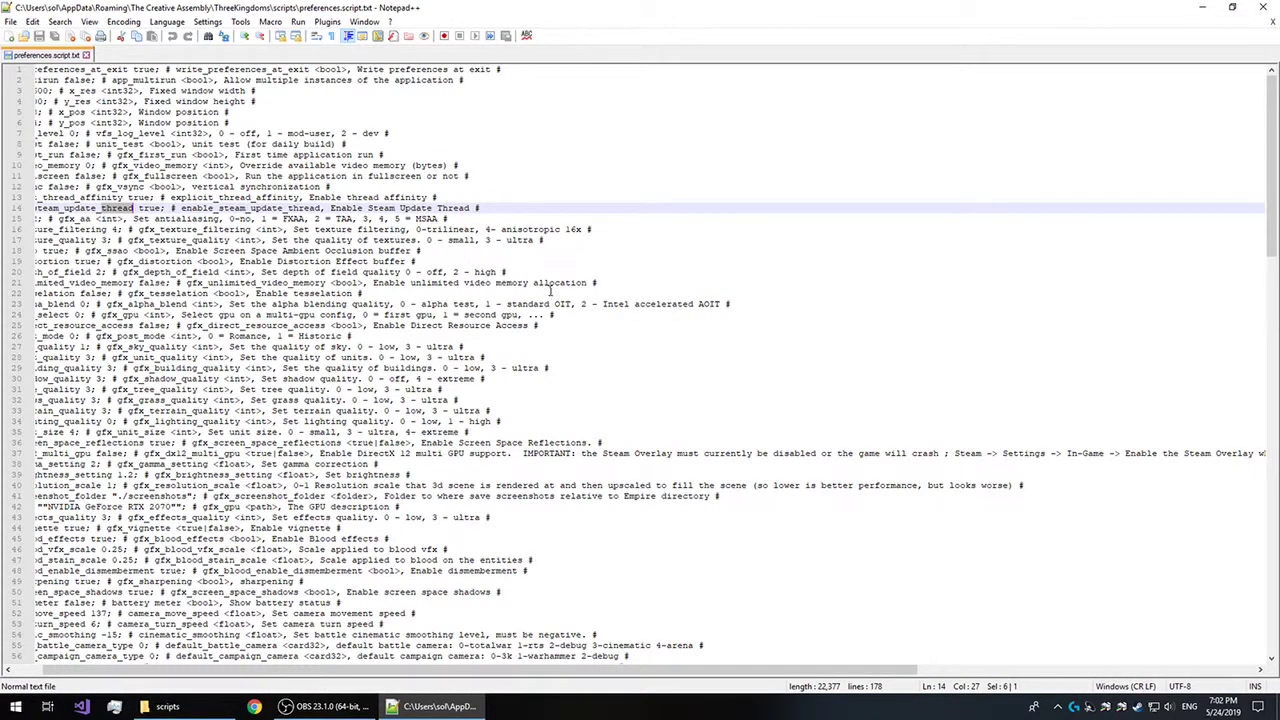
click(557, 289)
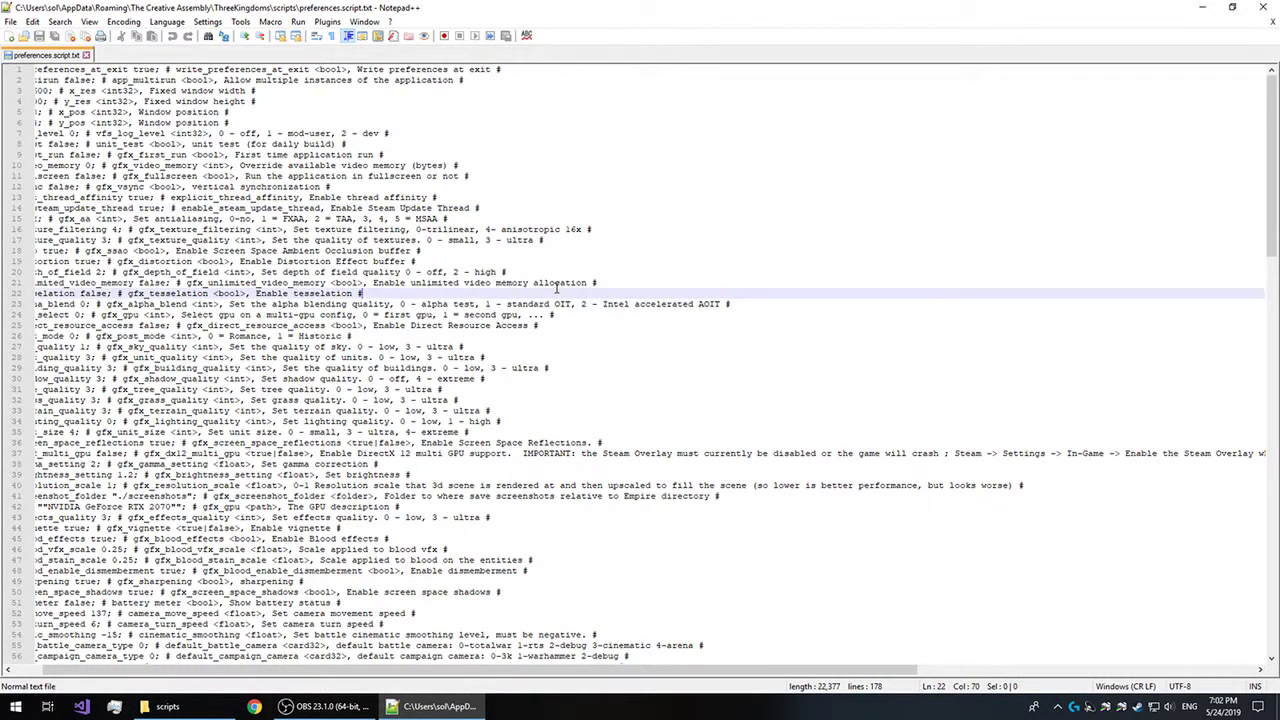
drag(545, 670, 519, 670)
scroll(486, 504, down, 5)
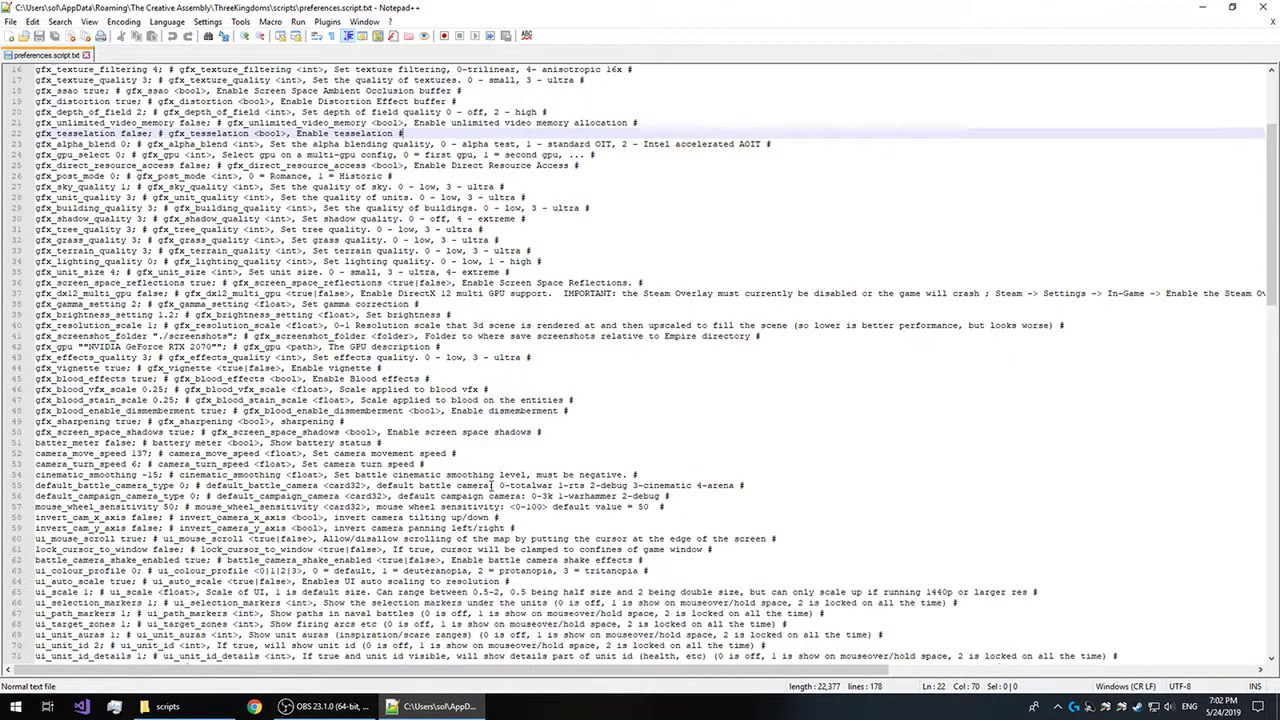
click(488, 444)
scroll(500, 485, down, 20)
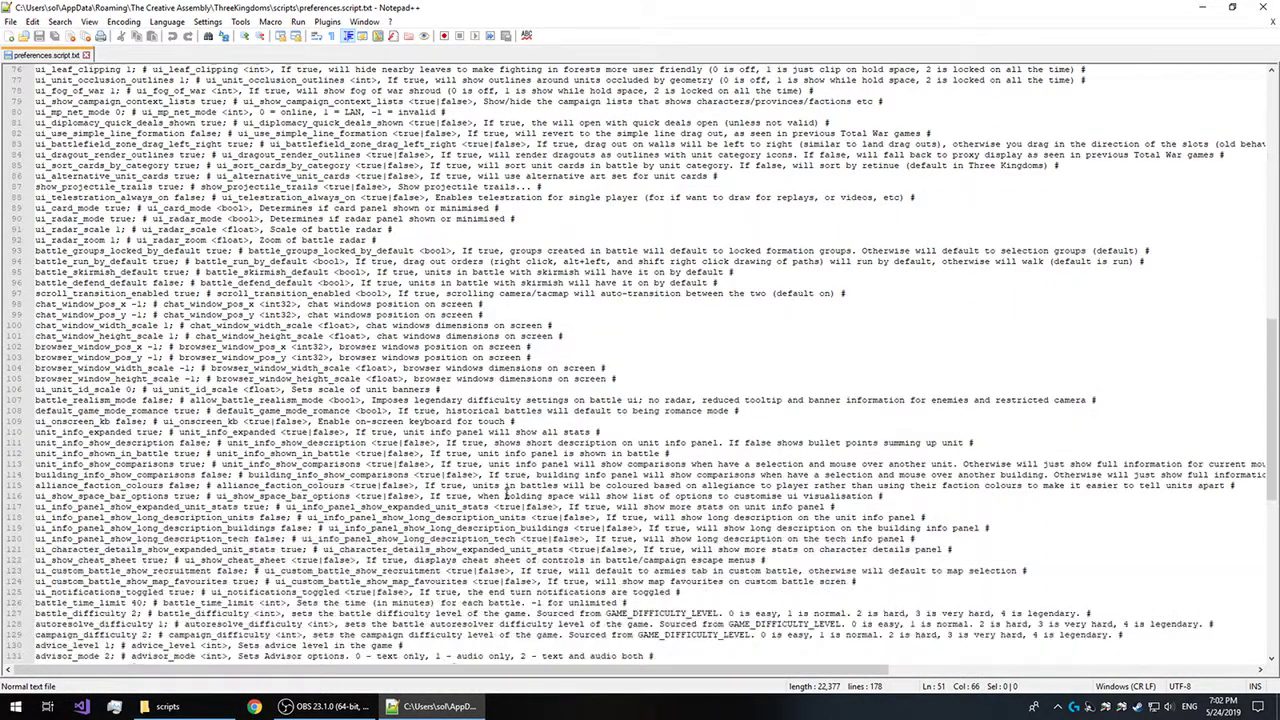
scroll(506, 494, down, 16)
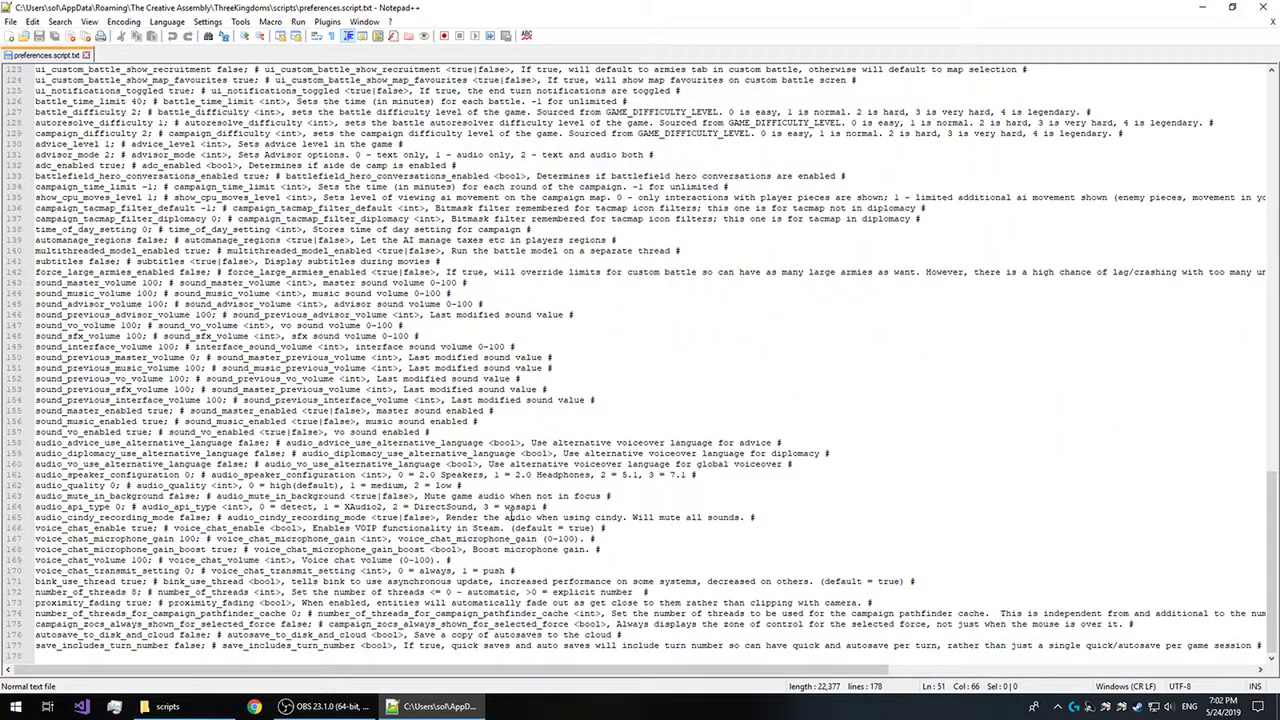
Search the file for 'thread' and step through matches to number_of_threads on line 172
key(ctrl+f)
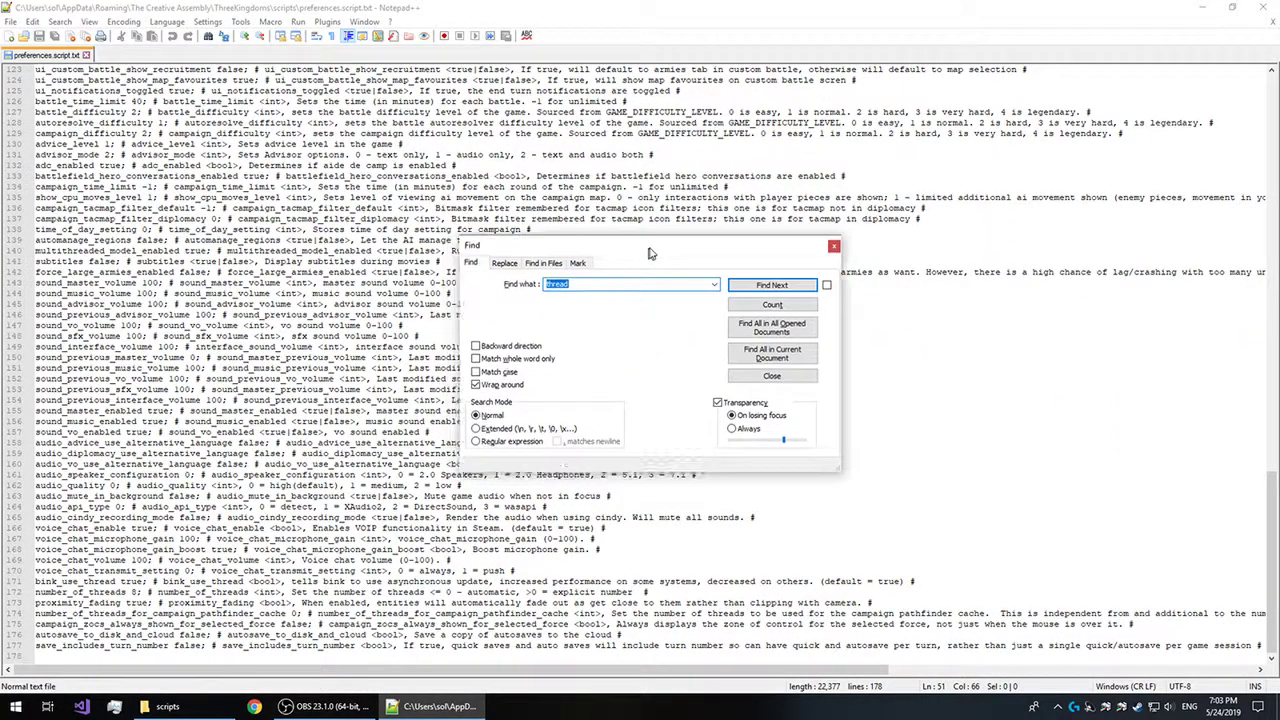
drag(651, 251, 721, 198)
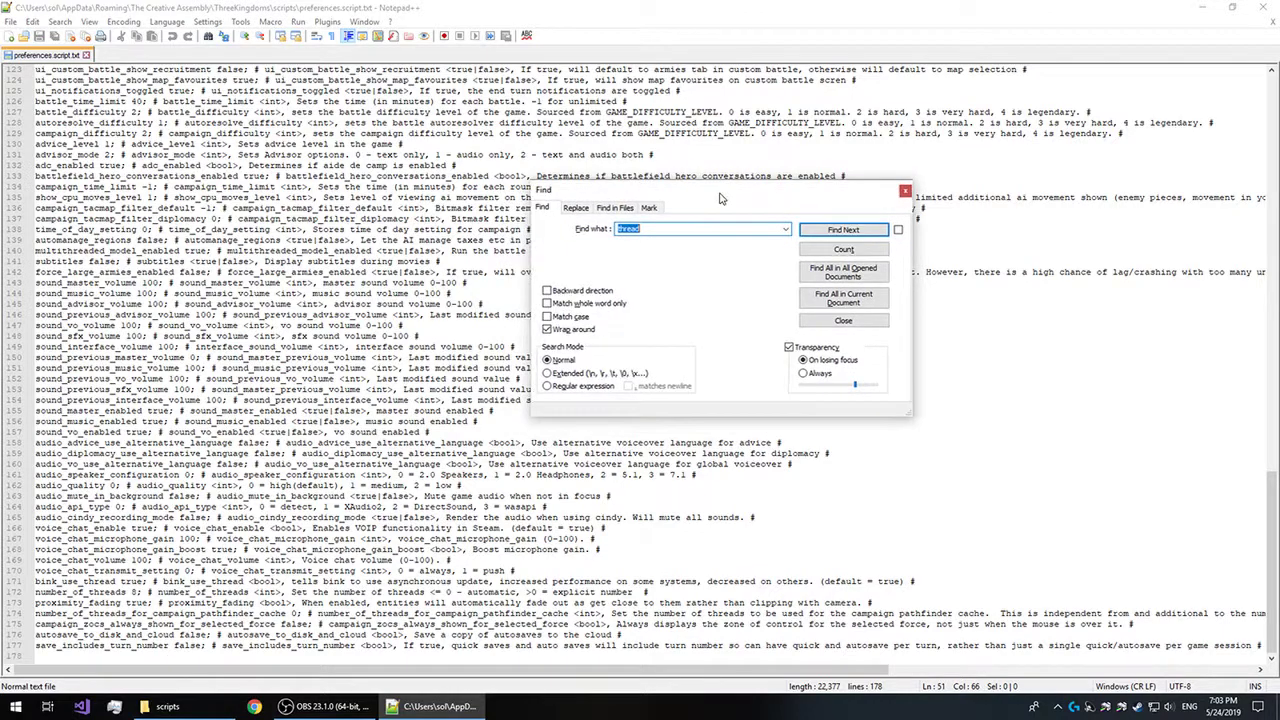
click(672, 231)
double_click(672, 230)
drag(705, 189, 882, 187)
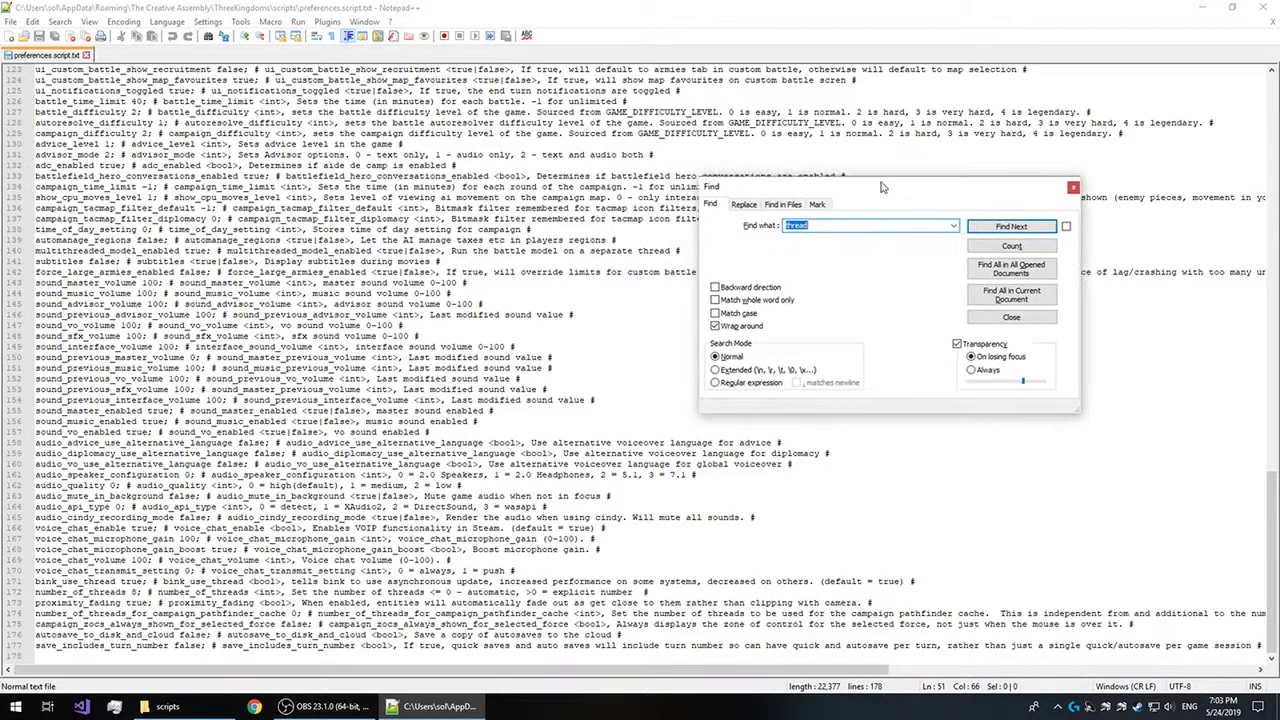
click(852, 225)
key(Return)
key(Return)
key(Return)
key(Return)
key(Return)
key(Return)
key(Return)
key(Return)
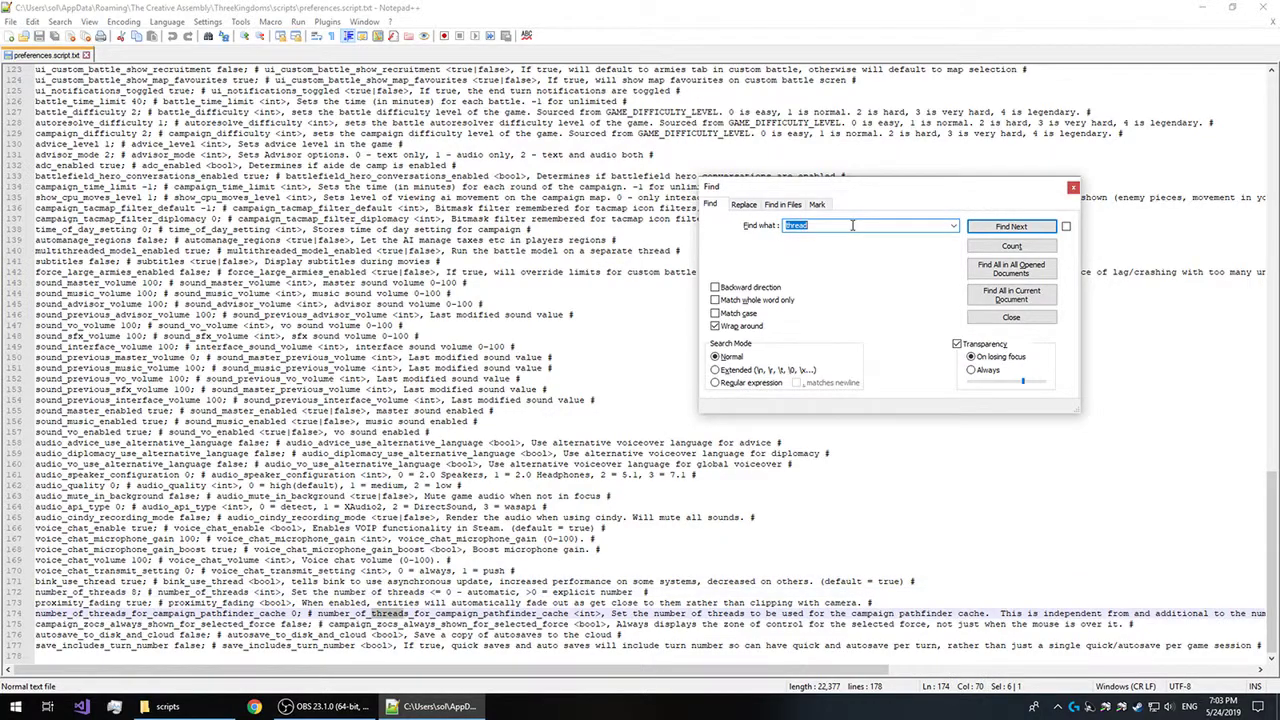
key(Return)
key(Return)
key(Return)
key(Return)
key(Return)
key(Return)
key(Return)
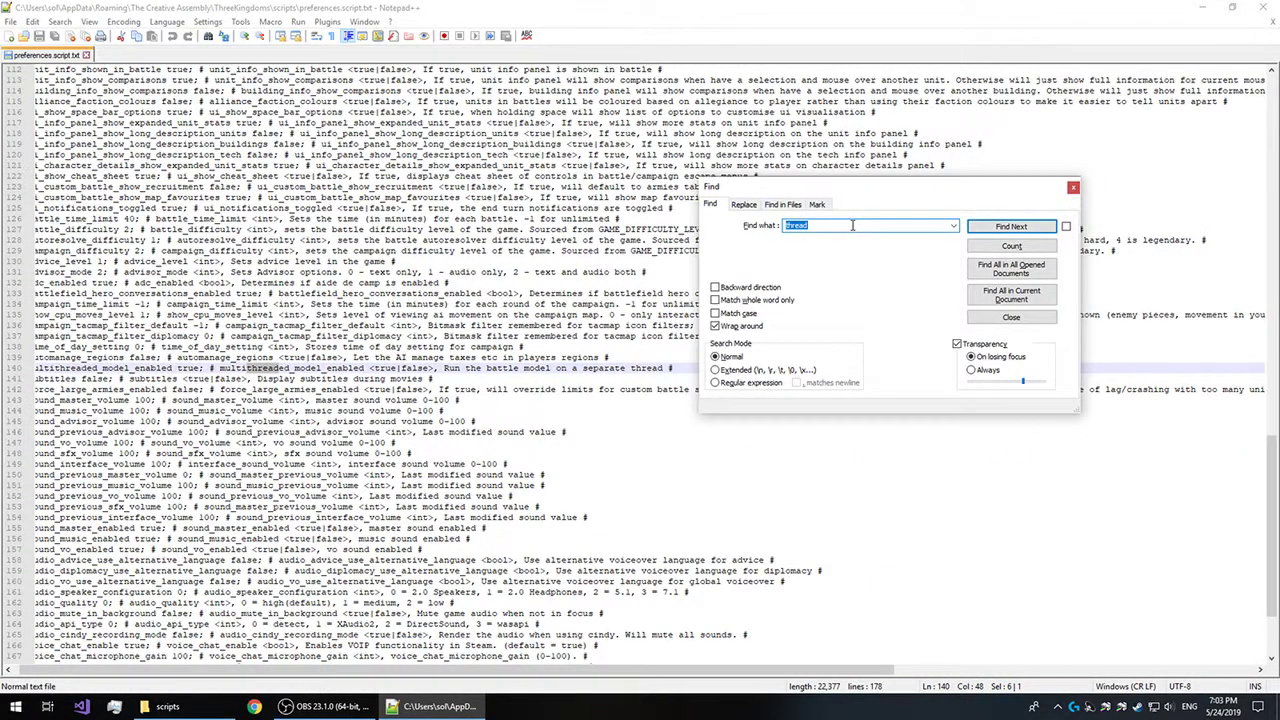
key(Return)
key(Return)
key(Return)
key(Return)
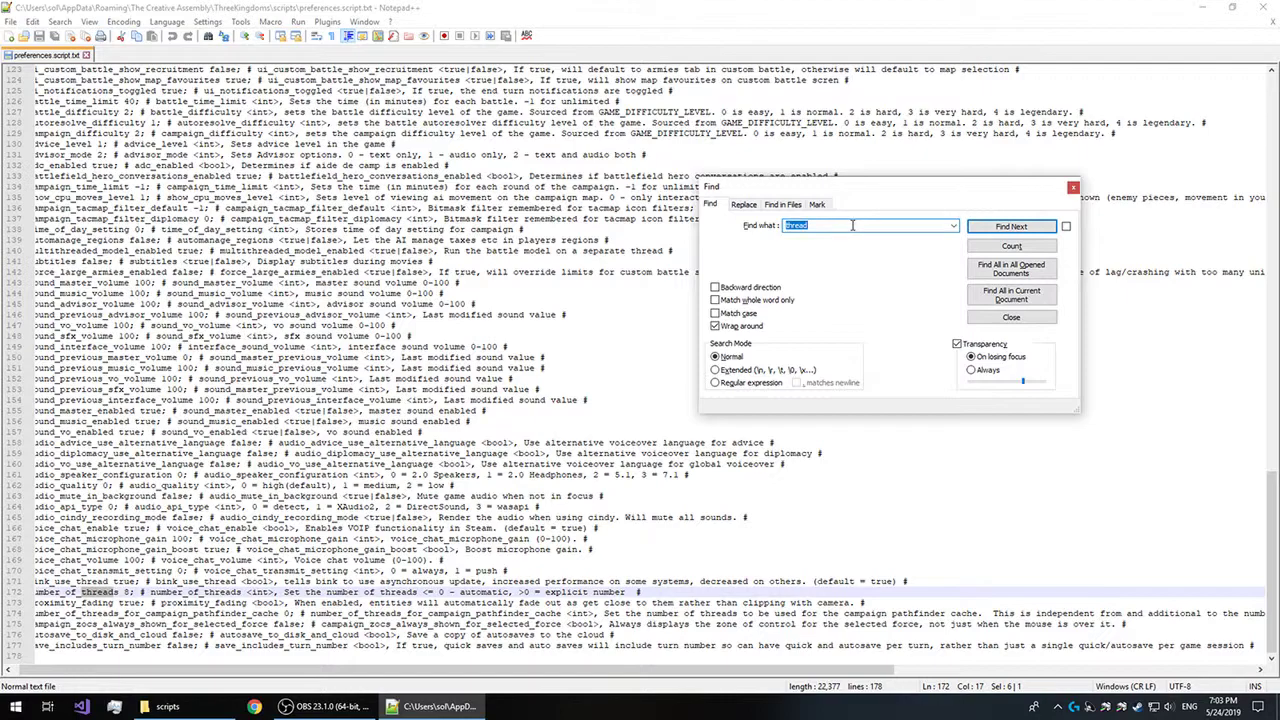
Close the search, change number_of_threads on line 172 from 8 to 0, and save
click(1075, 189)
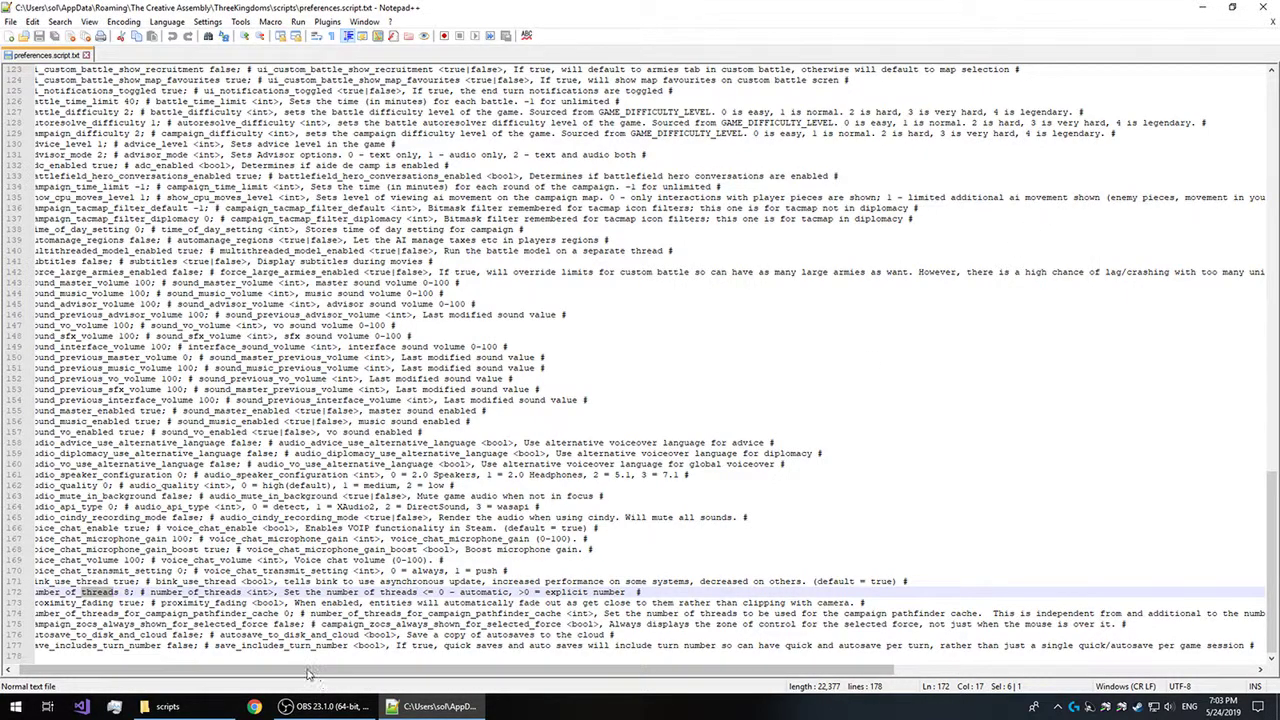
drag(308, 673, 298, 673)
double_click(100, 593)
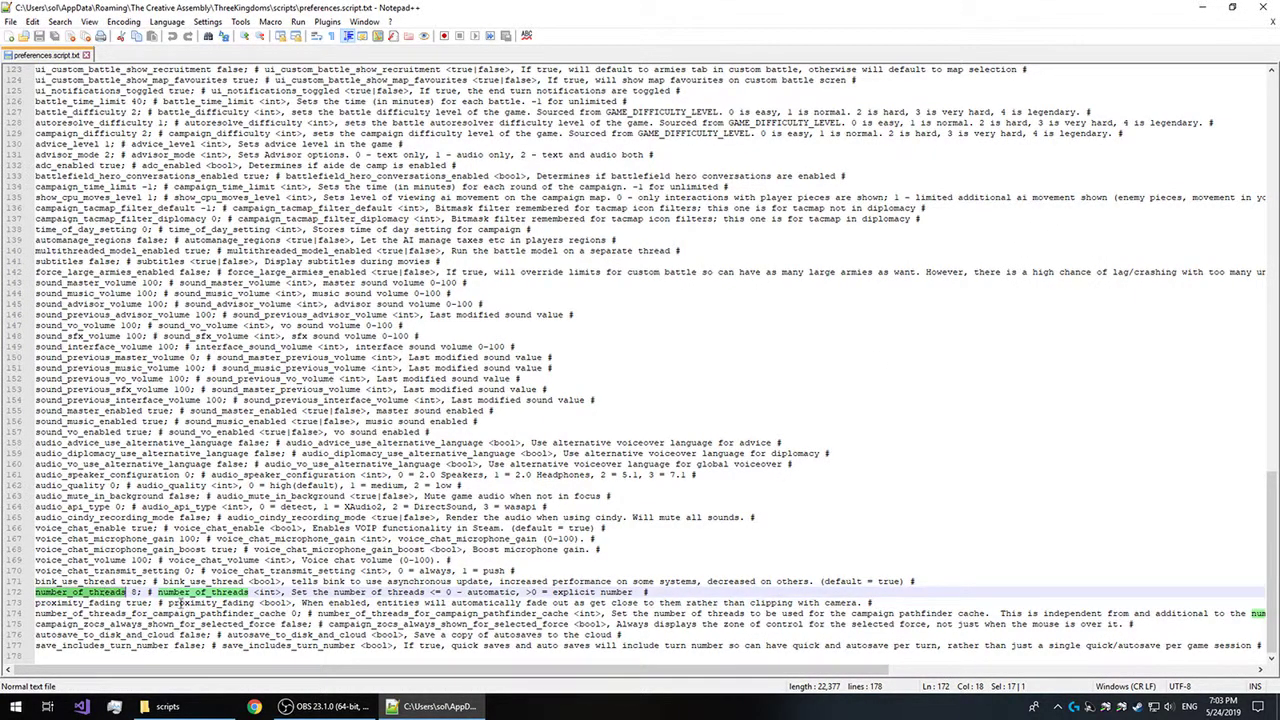
click(260, 604)
double_click(80, 593)
drag(127, 592, 142, 592)
text(0)
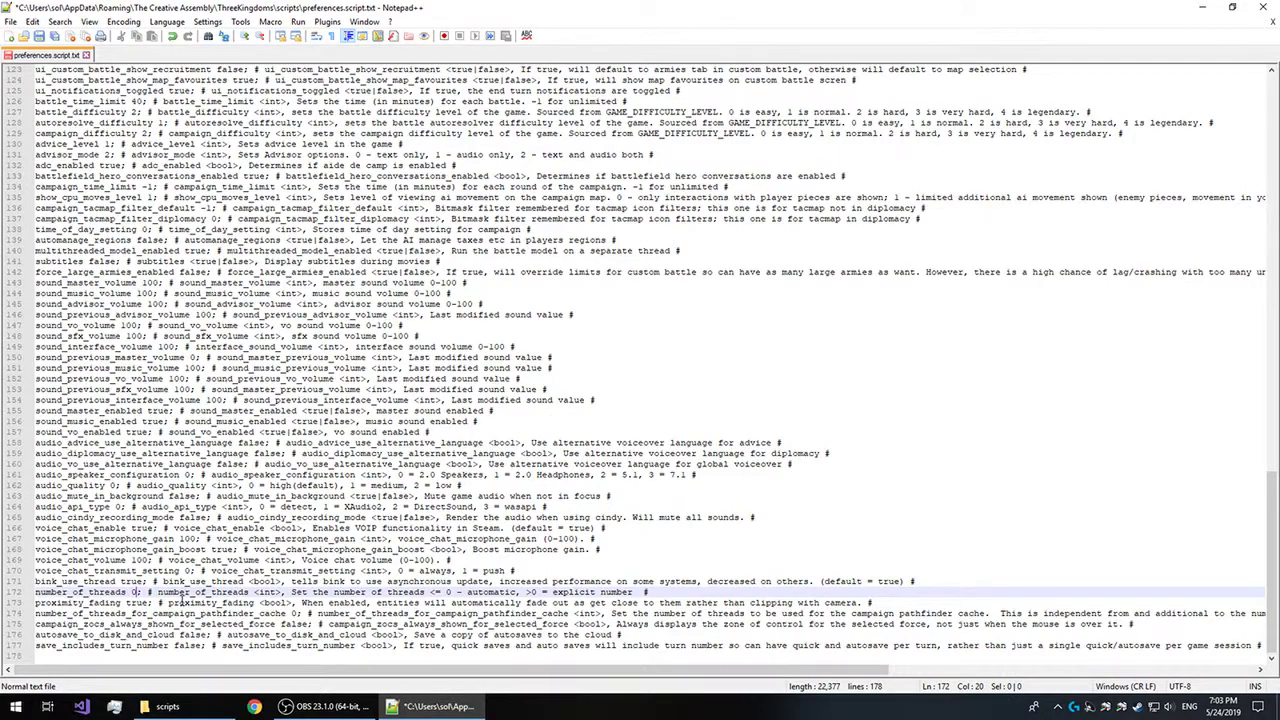
key(ctrl+s)
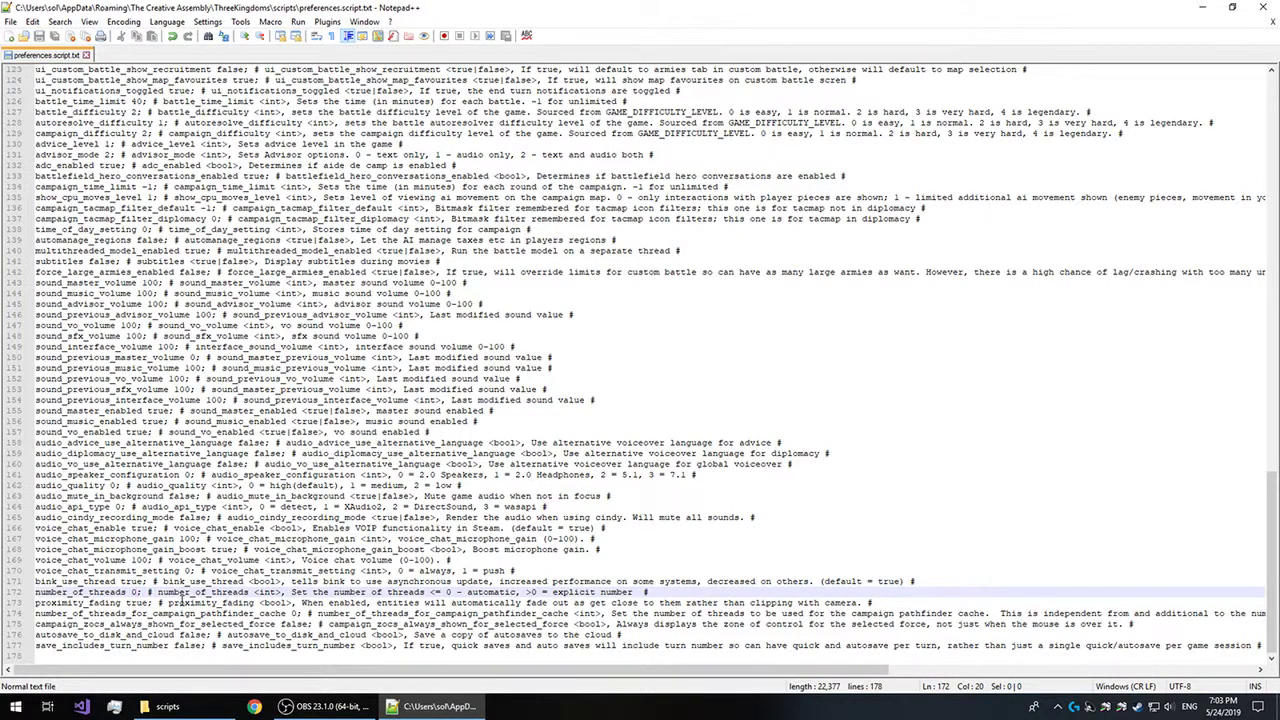
Check the line 172 comment noting that 0 or below means automatic
click(442, 634)
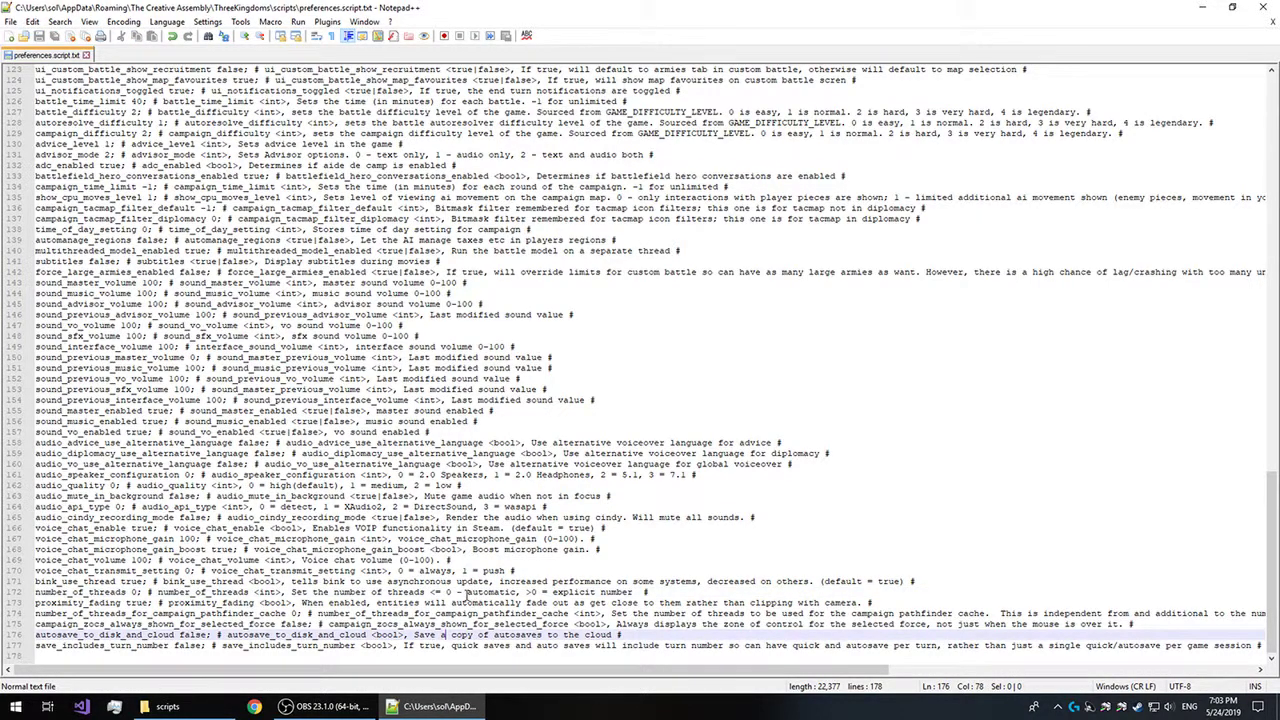
drag(466, 594, 530, 594)
double_click(480, 594)
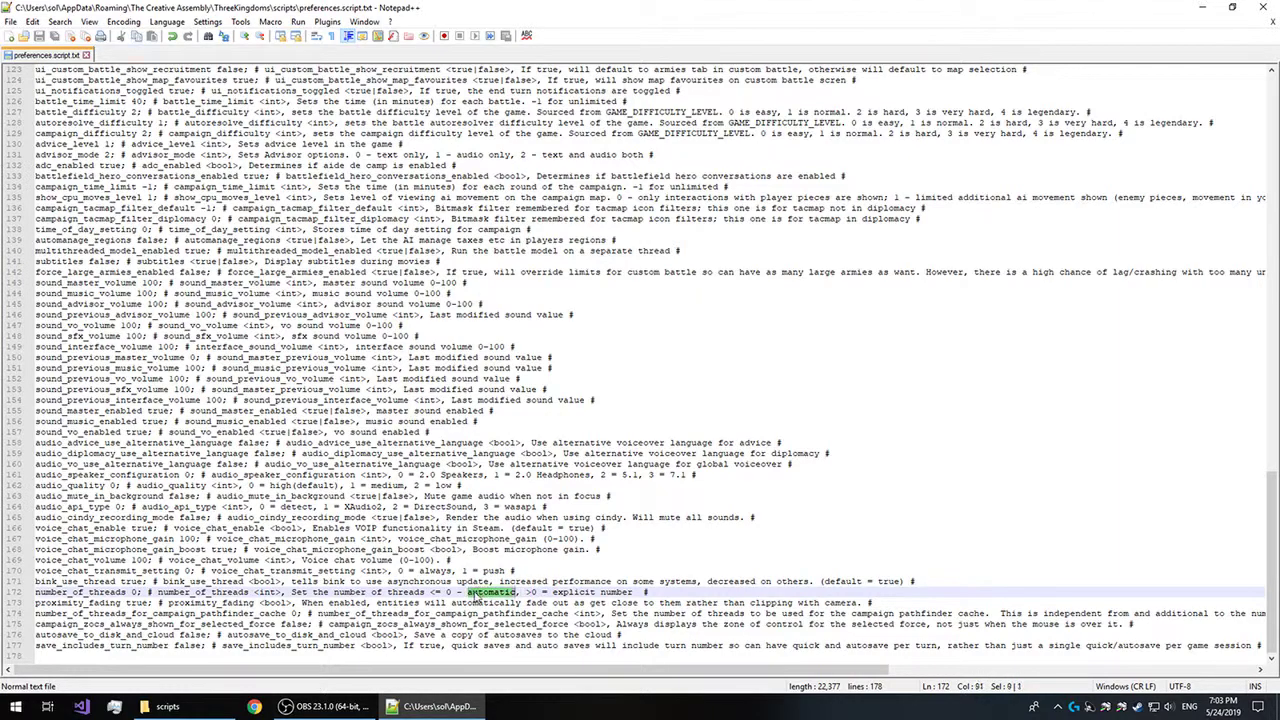
click(488, 593)
right_click(640, 706)
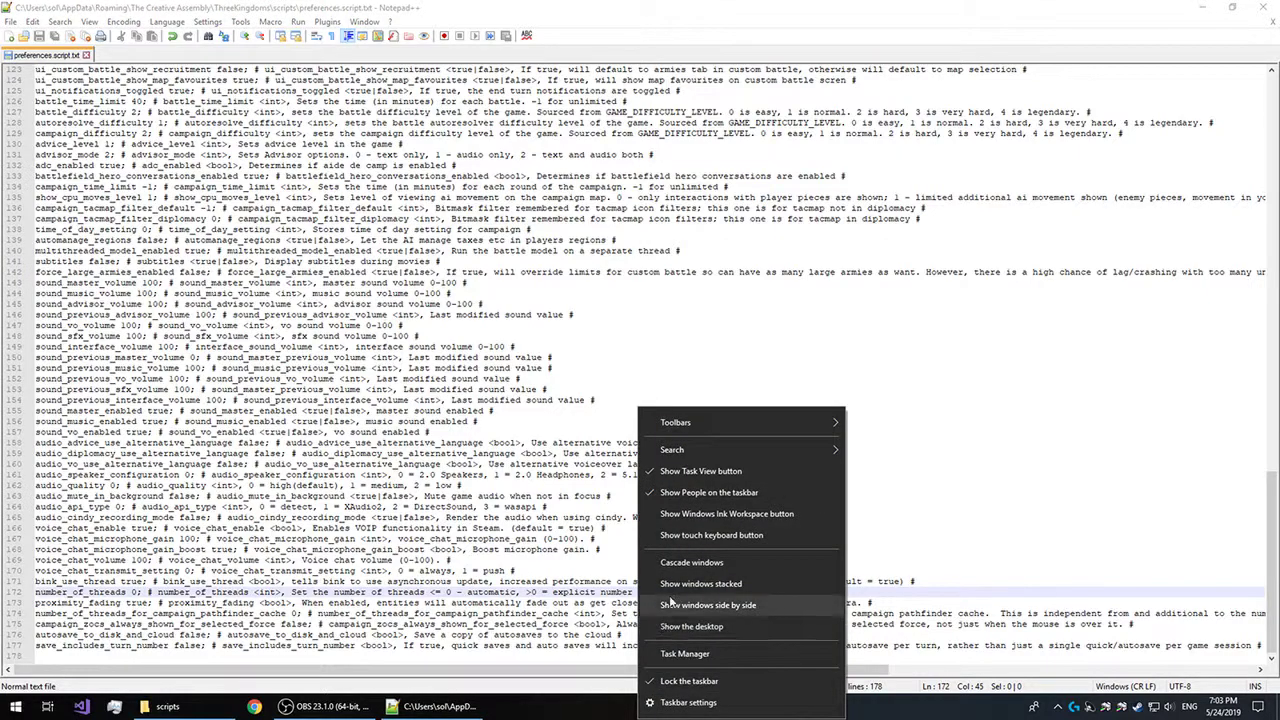
click(700, 654)
click(431, 56)
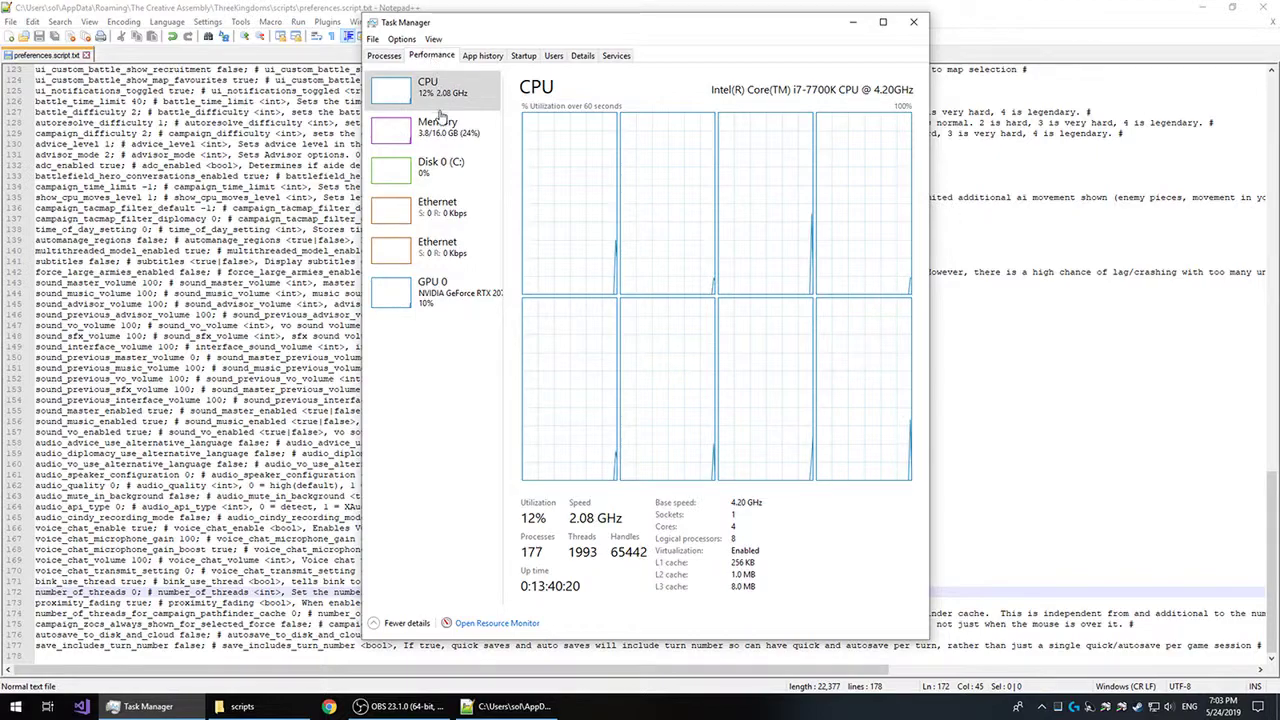
click(913, 21)
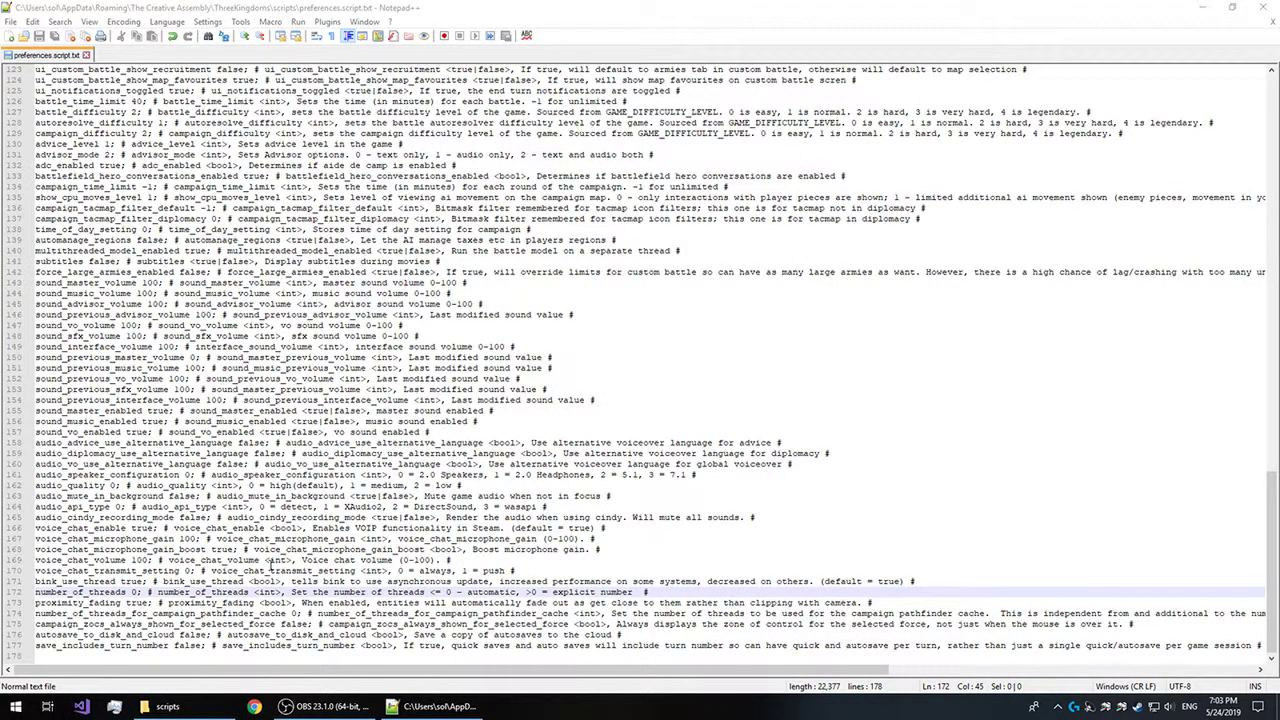
Change number_of_threads on line 172 from 0 to 8 and save preferences.script.txt
click(165, 592)
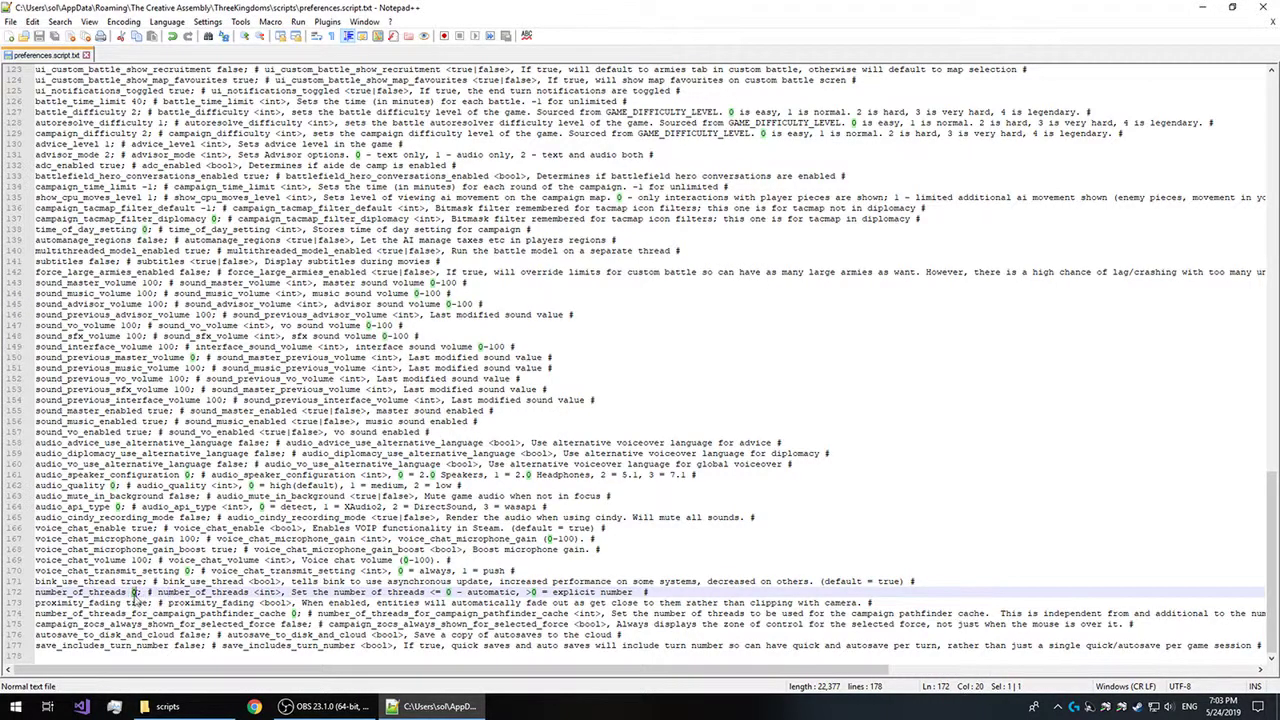
click(228, 592)
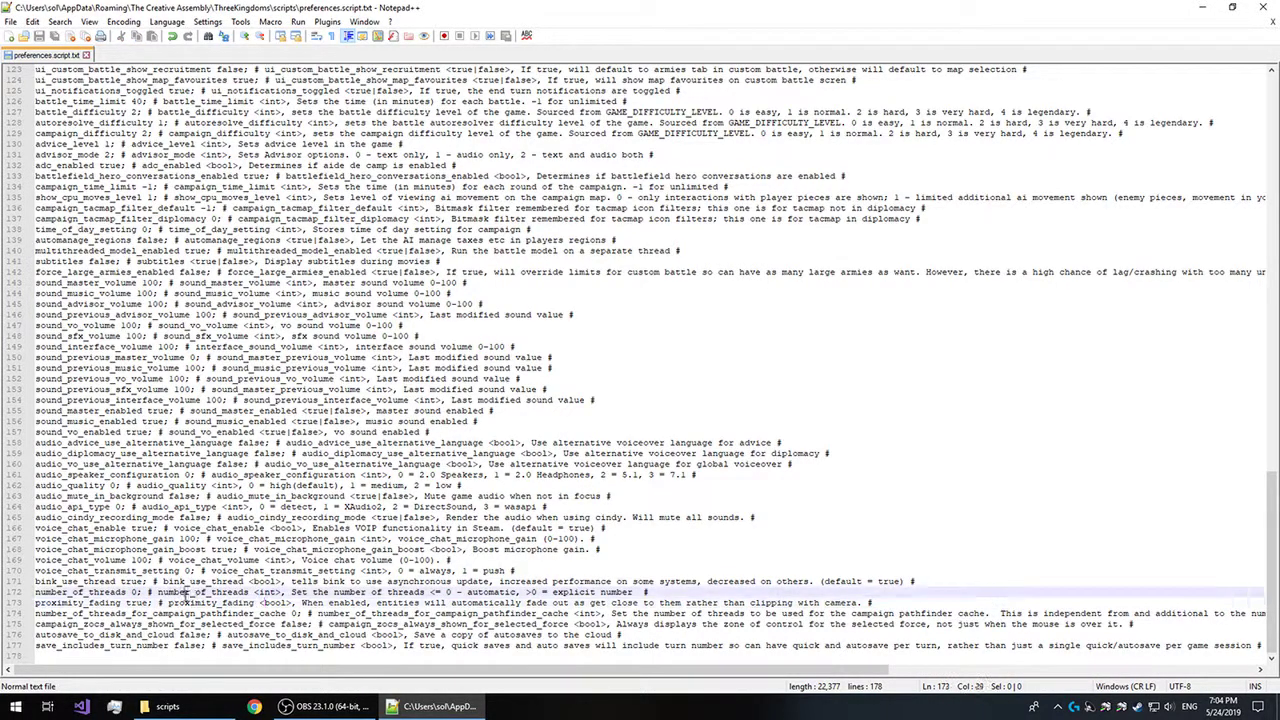
double_click(134, 592)
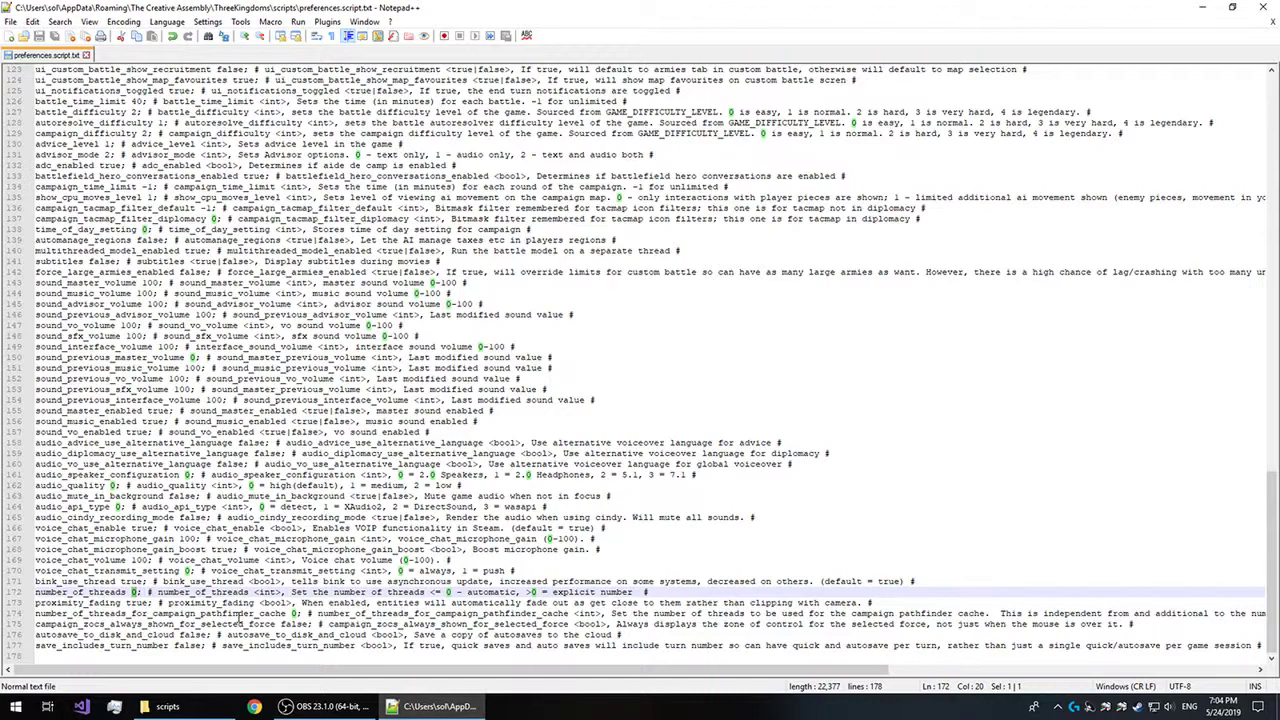
text(8)
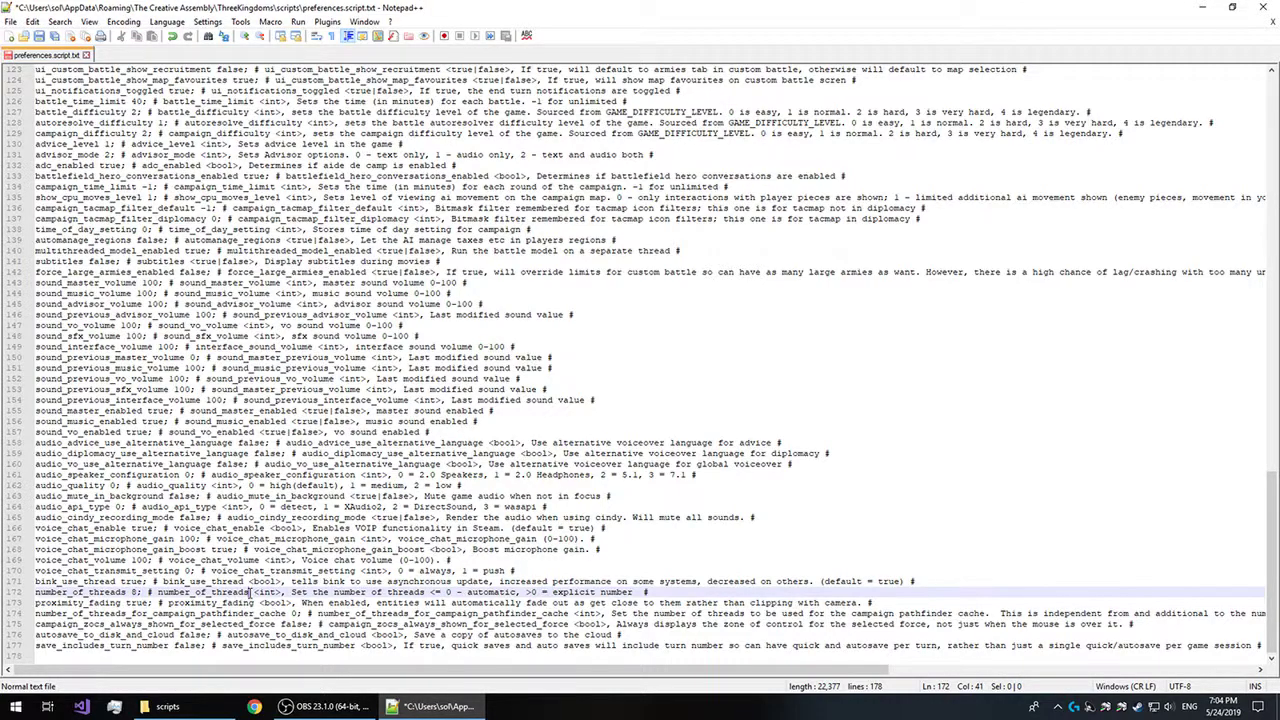
key(ctrl+s)
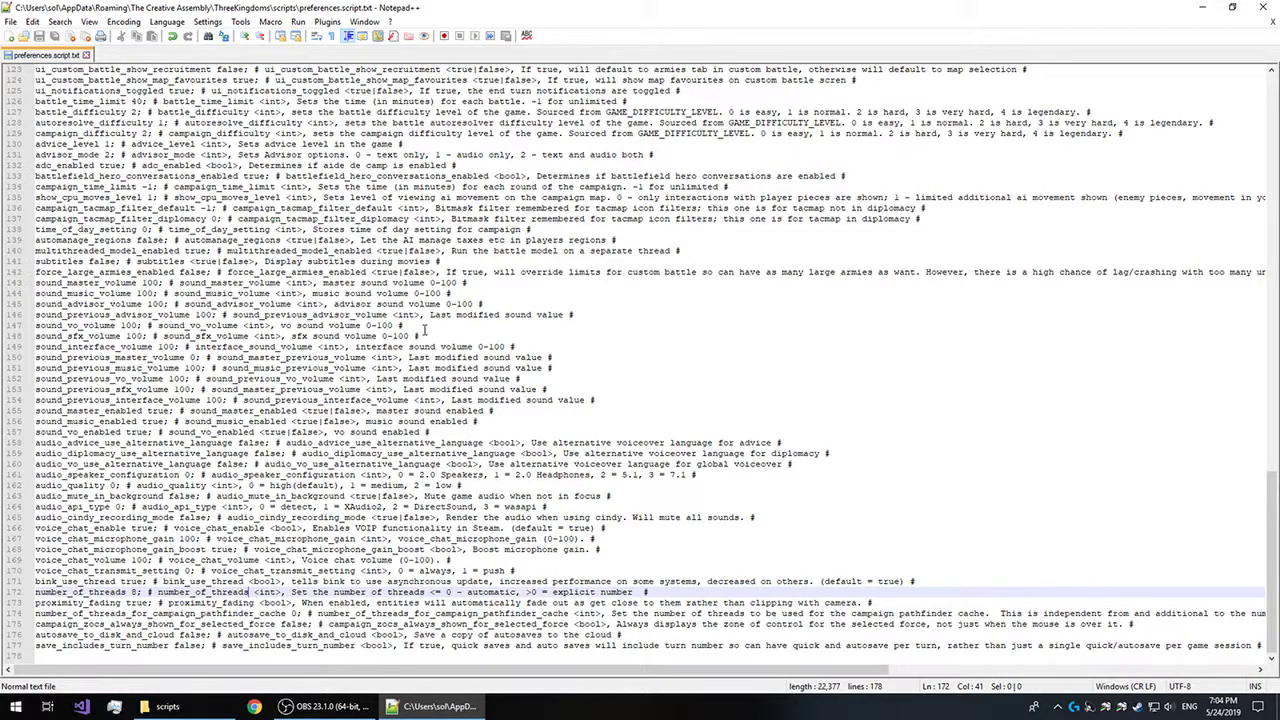
Select the number_of_threads value on line 172 to confirm it now reads 8
click(395, 605)
click(182, 603)
click(156, 592)
double_click(134, 592)
Minimize Notepad++ and close the ThreeKingdoms scripts folder window
click(1202, 7)
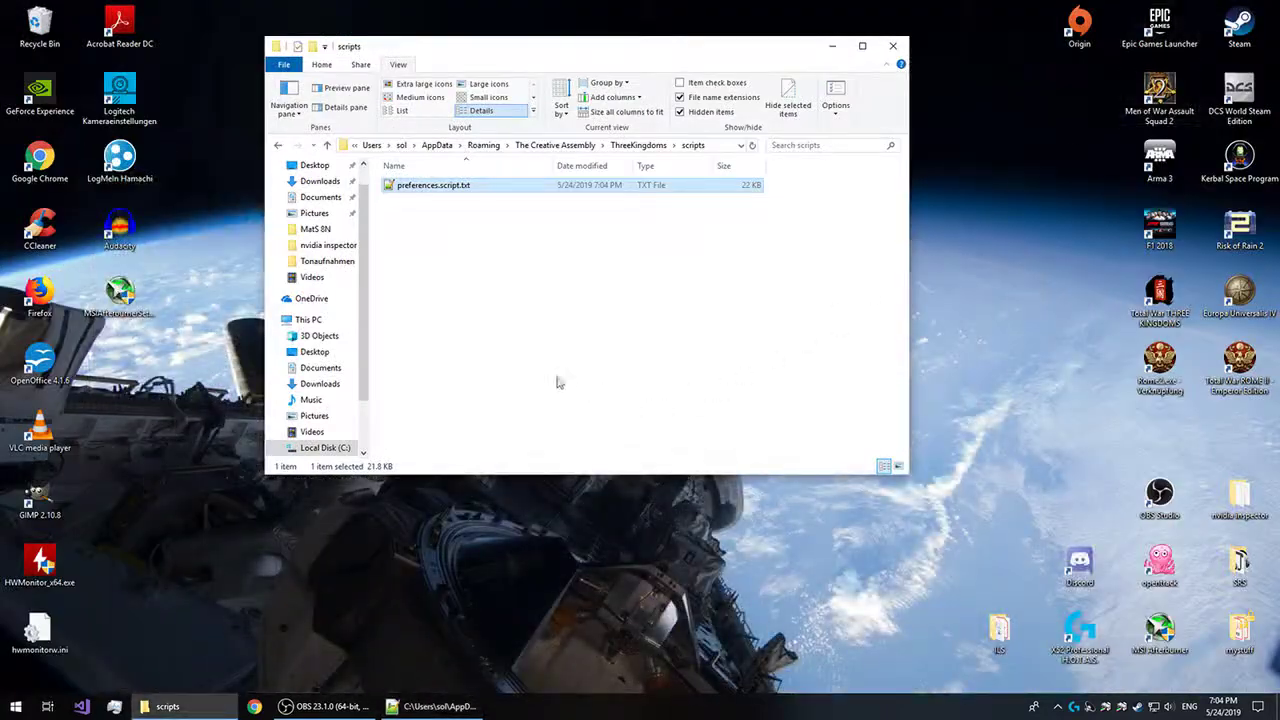
click(558, 383)
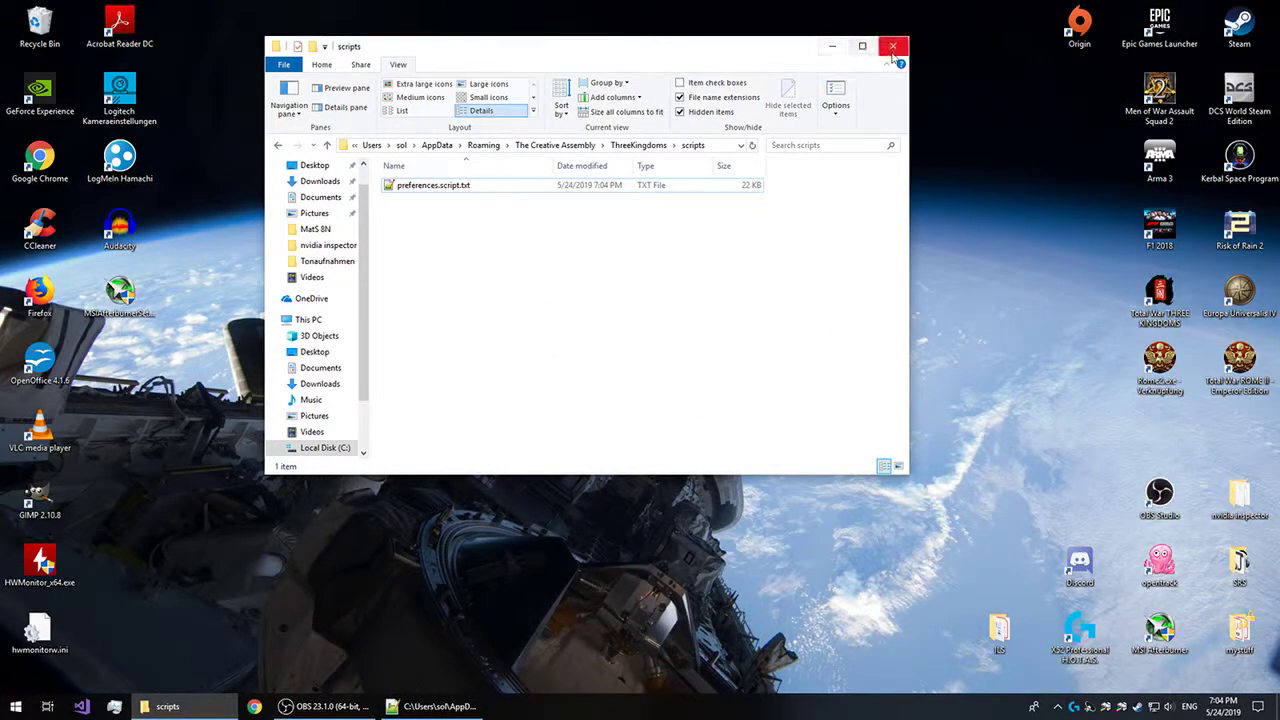
drag(757, 52, 839, 139)
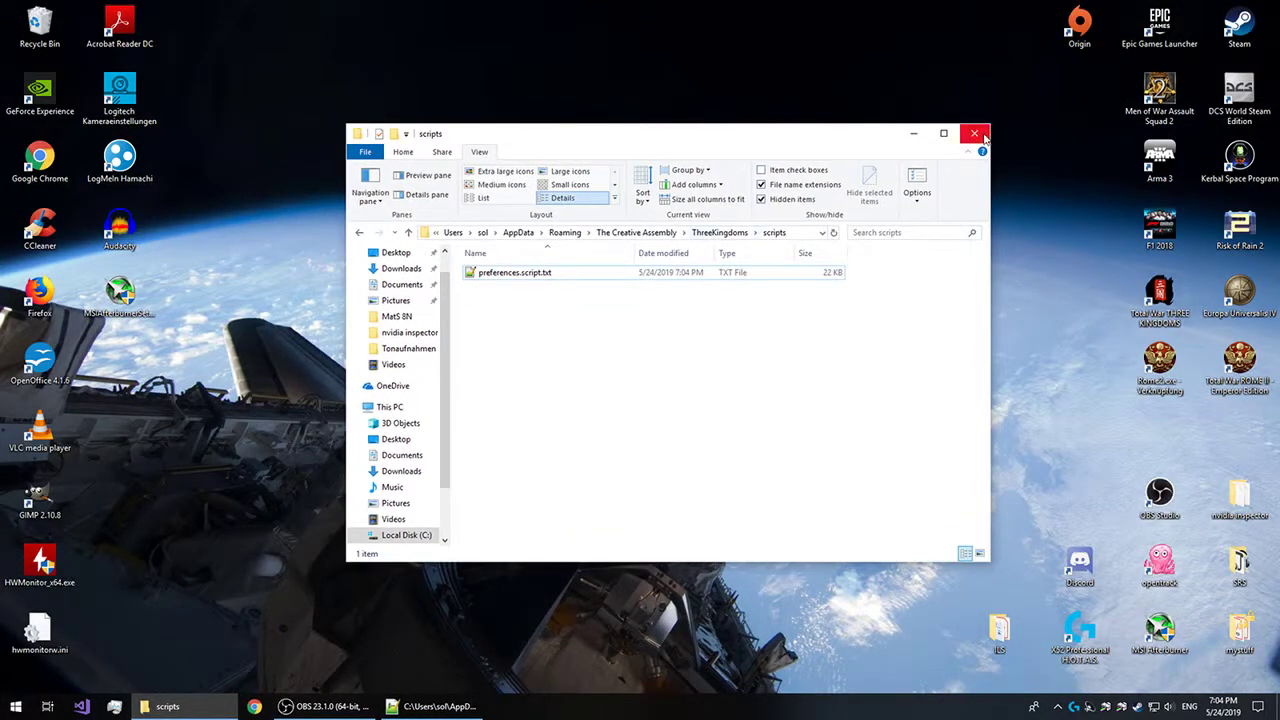
click(972, 136)
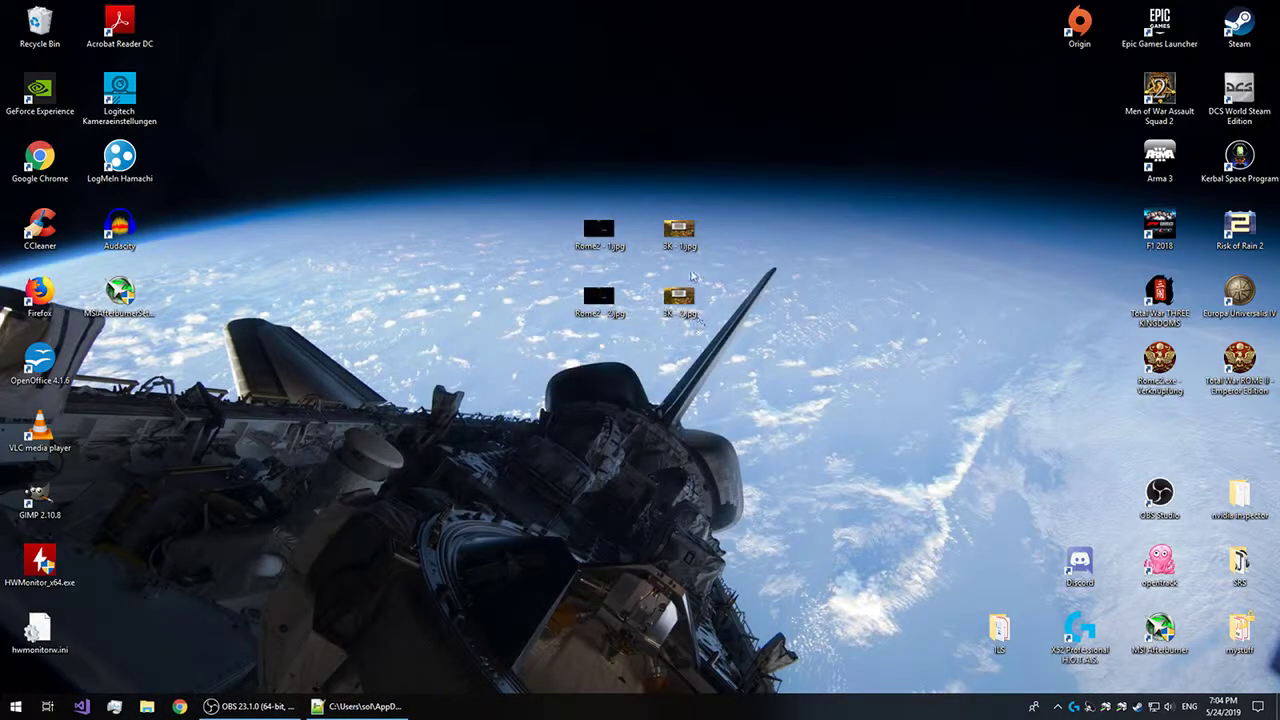
View the 3K - 1.jpg and 3K - 2.jpg benchmark screenshots in Photos, closing each
double_click(680, 230)
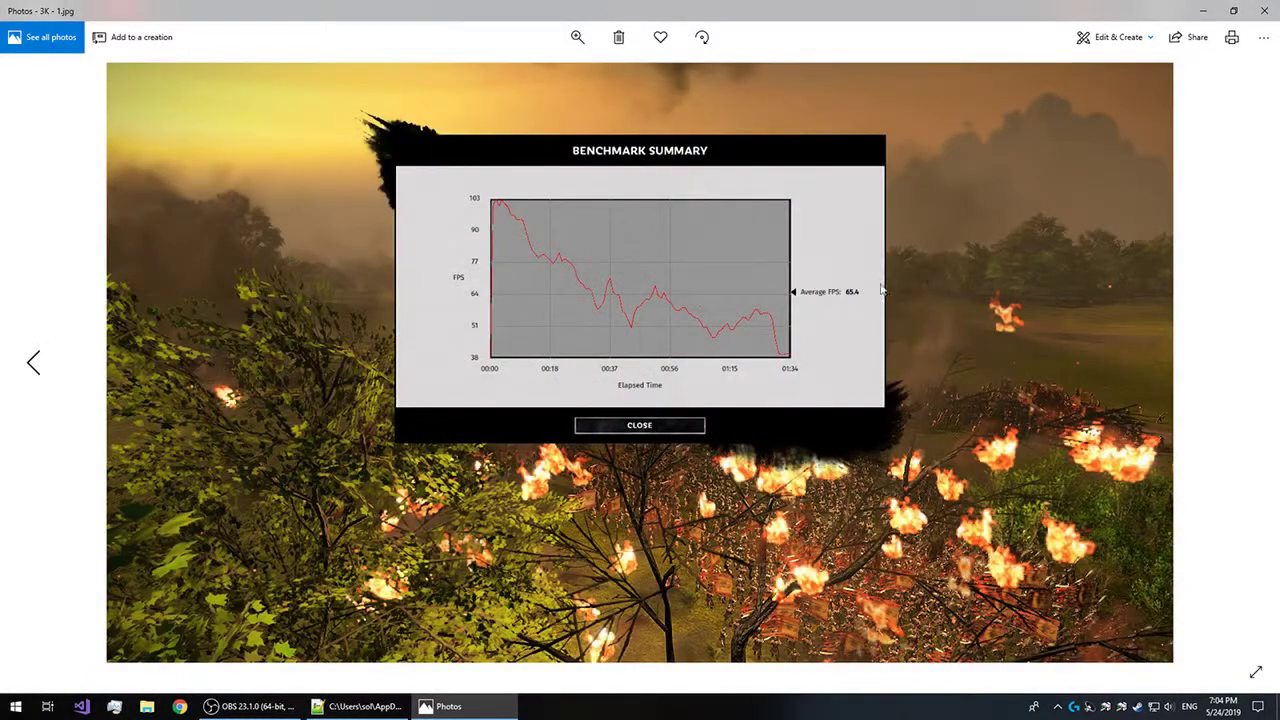
click(1263, 11)
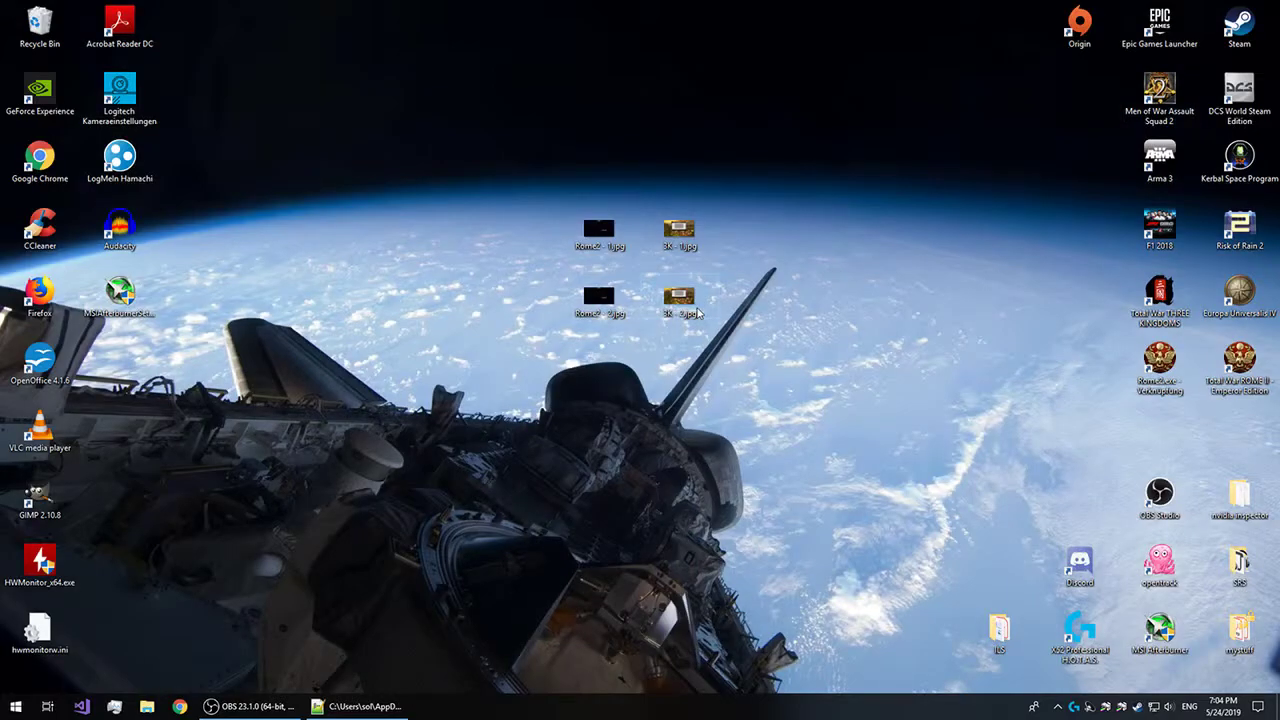
double_click(692, 312)
click(1263, 11)
Restore the OBS Studio window from the taskbar, with its recording still running
click(248, 706)
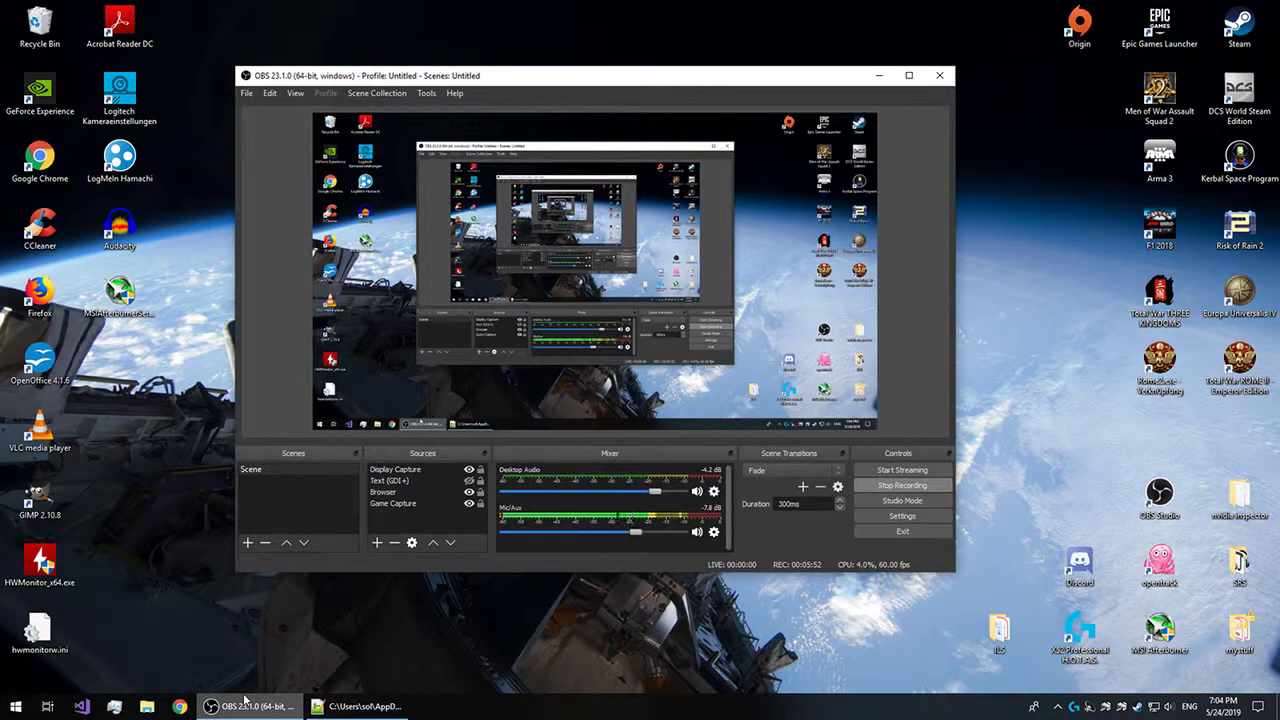